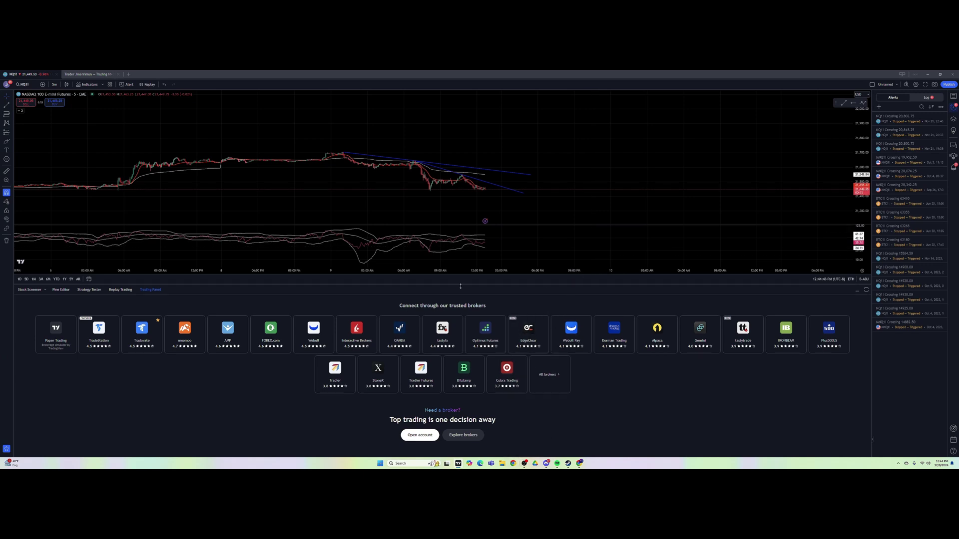
{"action": "mouse_move", "coordinate": [432, 205]}
{"action": "left_mouse_down"}
{"action": "mouse_move", "coordinate": [447, 214]}
{"action": "mouse_move", "coordinate": [443, 208]}
{"action": "left_mouse_up"}
{"action": "left_click_drag", "start_coordinate": [805, 193], "coordinate": [688, 183]}
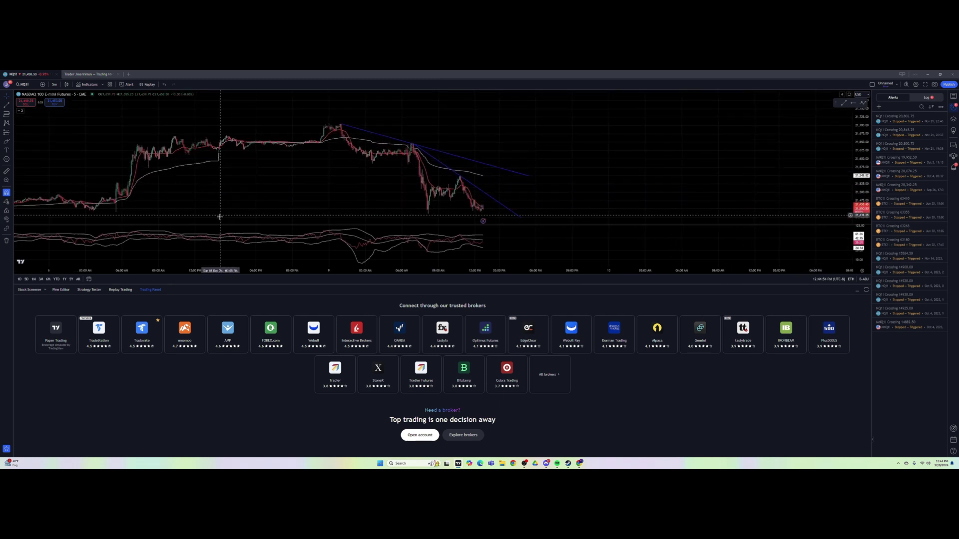
{"action": "left_click", "coordinate": [51, 105]}
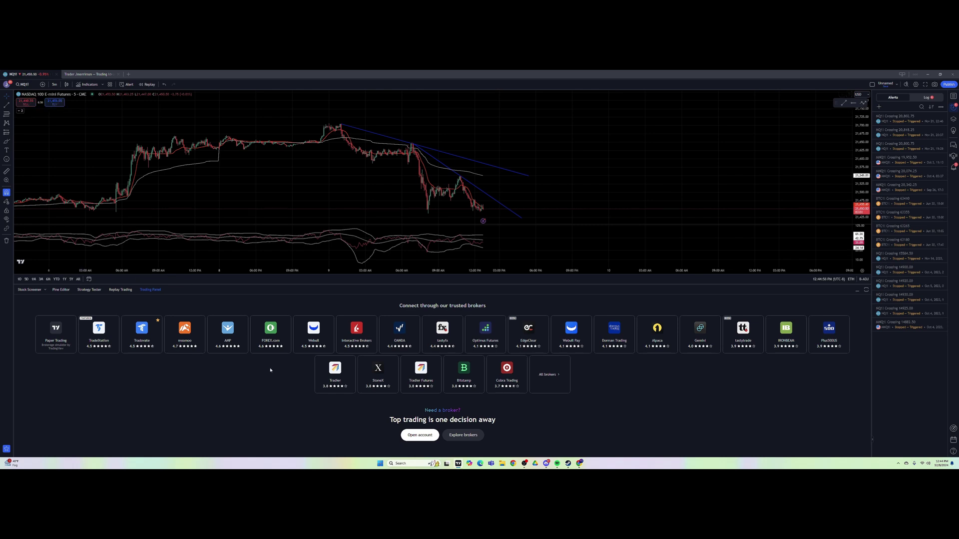
{"action": "left_click_drag", "start_coordinate": [464, 284], "coordinate": [477, 453]}
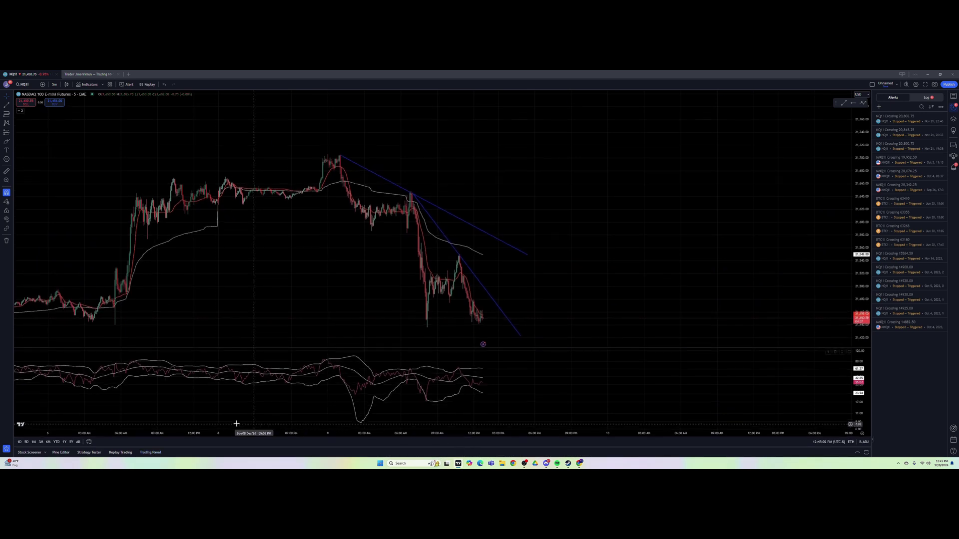
Reopen the Trading Panel below the chart and bring up the connection form for the Tradovate broker
{"action": "left_click", "coordinate": [151, 452]}
{"action": "left_click_drag", "start_coordinate": [464, 285], "coordinate": [494, 264]}
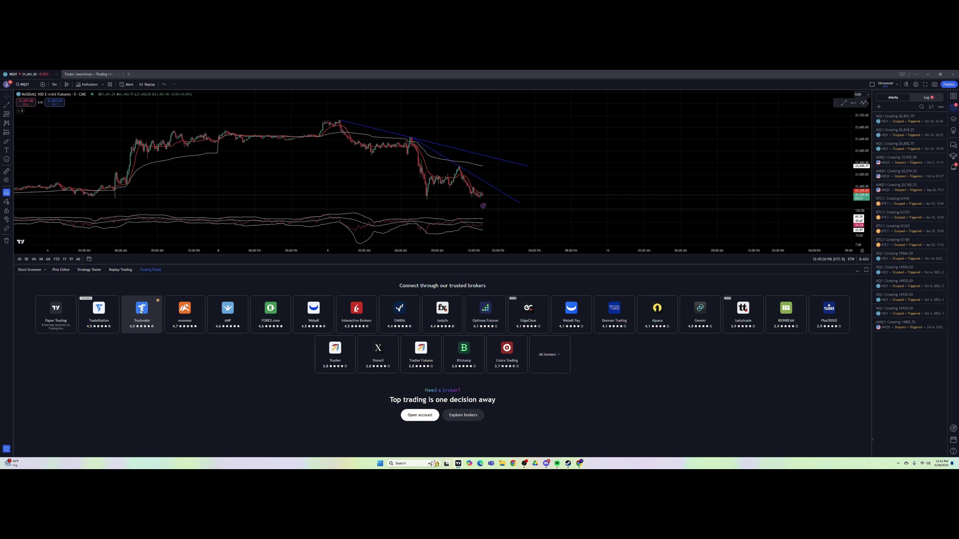
{"action": "left_click", "coordinate": [141, 326]}
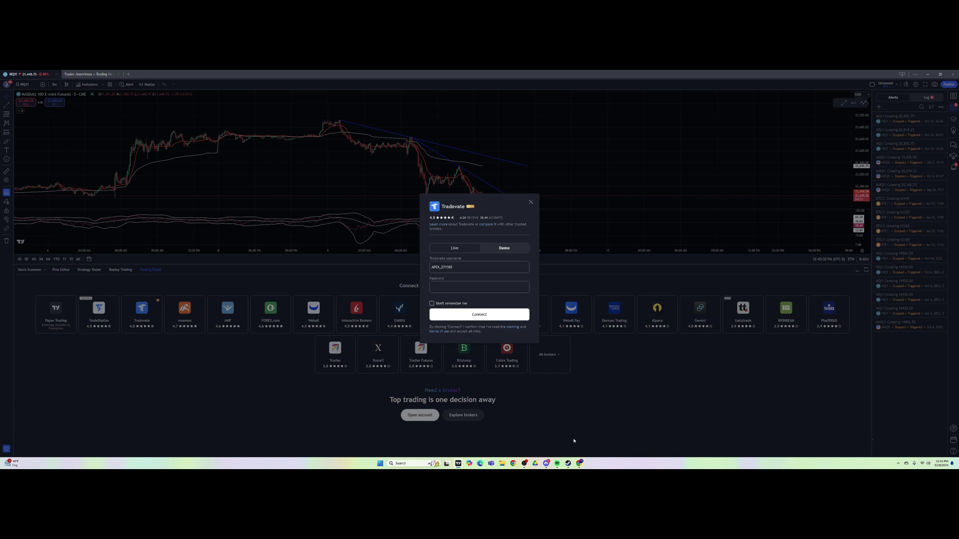
Switch to the browser and copy the Tradovate username from the Apex membership page into the Tradovate login form
{"action": "left_click", "coordinate": [579, 463]}
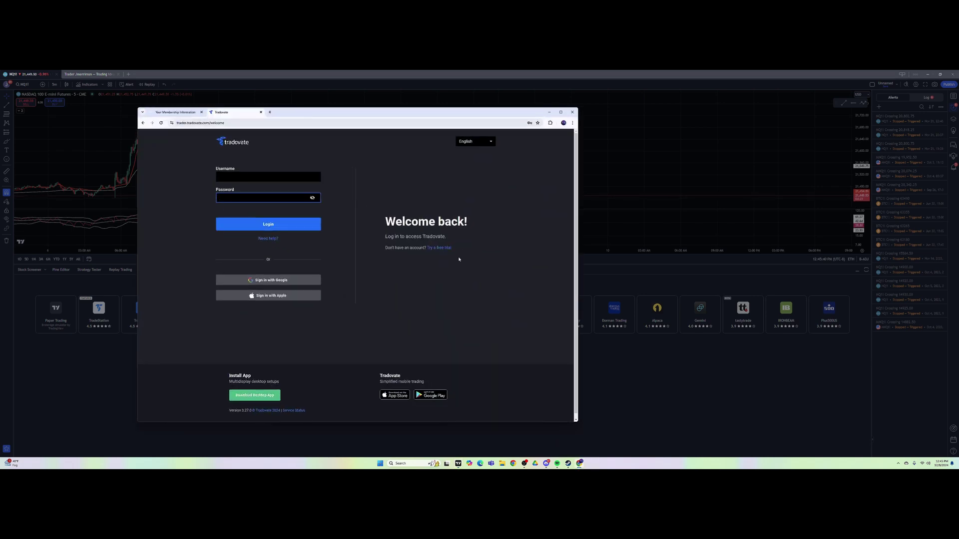
{"action": "left_click", "coordinate": [183, 115]}
{"action": "left_click", "coordinate": [440, 249]}
{"action": "left_click_drag", "start_coordinate": [440, 249], "coordinate": [399, 248]}
{"action": "key", "text": "ctrl+c"}
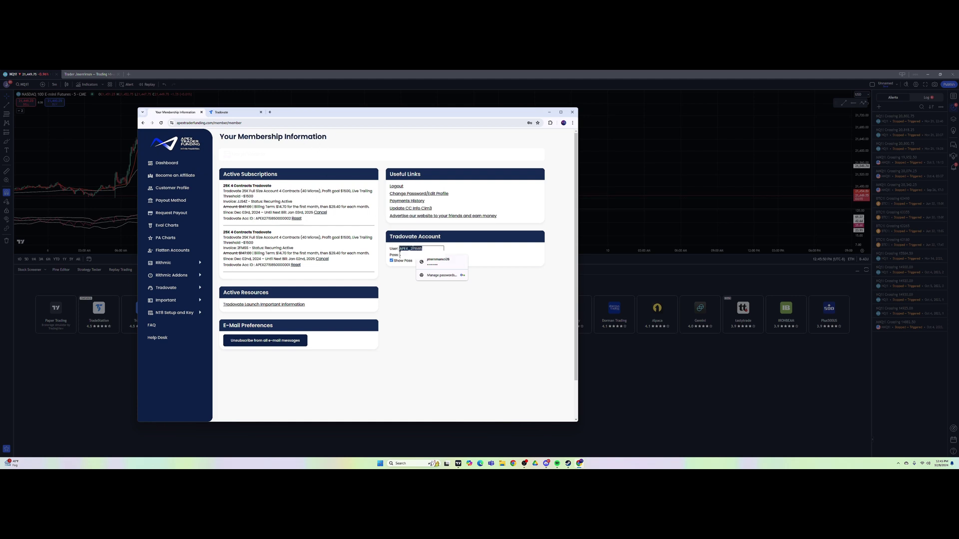
{"action": "left_click", "coordinate": [438, 239]}
{"action": "left_click", "coordinate": [224, 114]}
{"action": "left_click", "coordinate": [245, 177]}
{"action": "key", "text": "ctrl+v"}
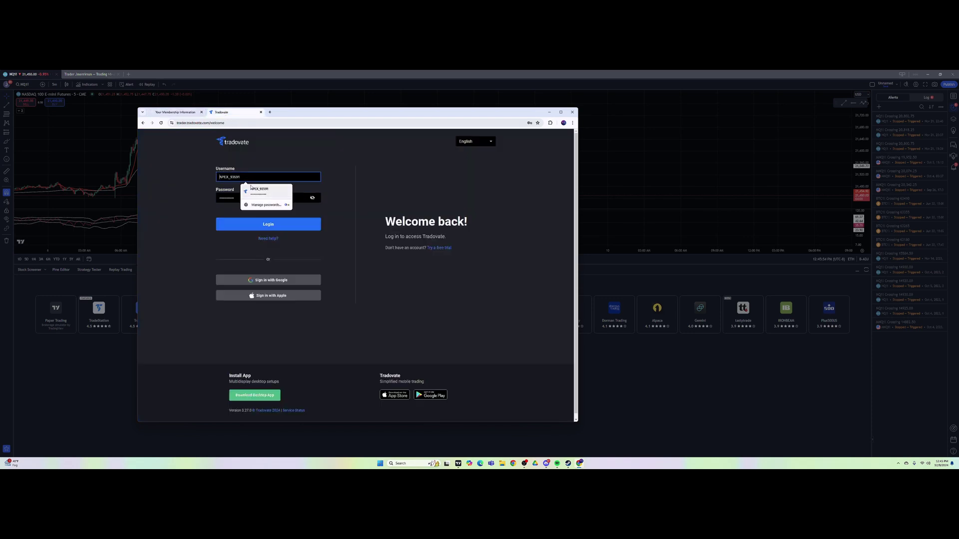
Enter the account password in the Tradovate login form, log in and continue to the trading platform
{"action": "left_click", "coordinate": [179, 112]}
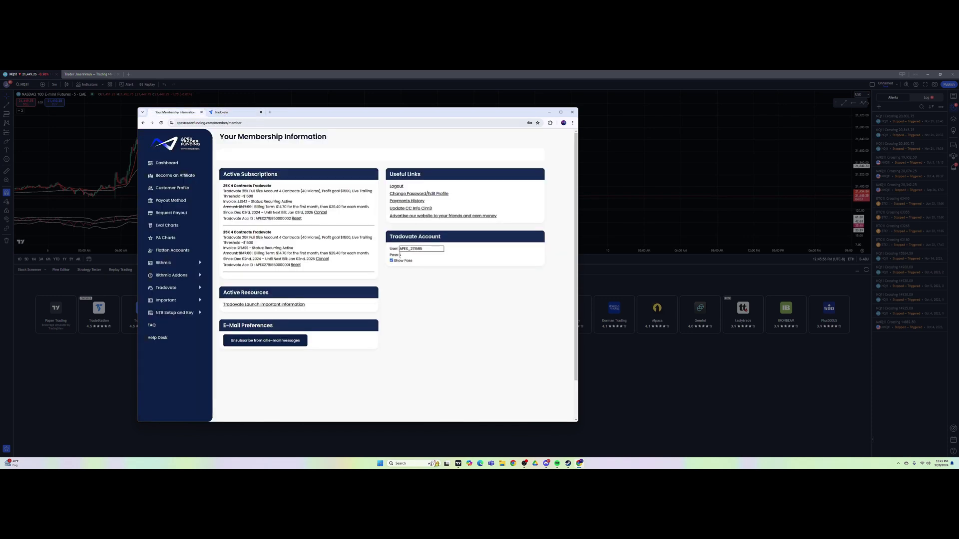
{"action": "left_click", "coordinate": [234, 112]}
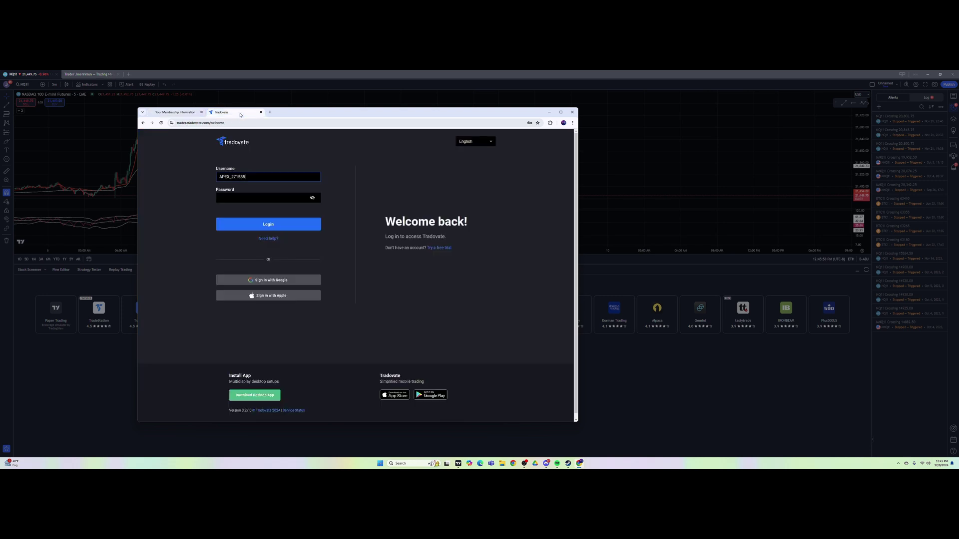
{"action": "left_click", "coordinate": [249, 198]}
{"action": "left_click", "coordinate": [289, 223]}
{"action": "left_click", "coordinate": [290, 223]}
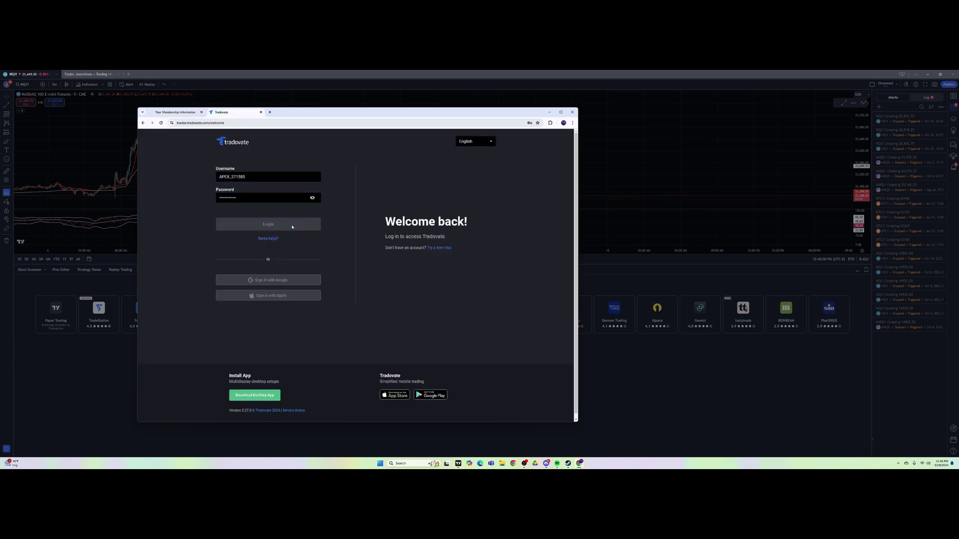
{"action": "left_click", "coordinate": [342, 259]}
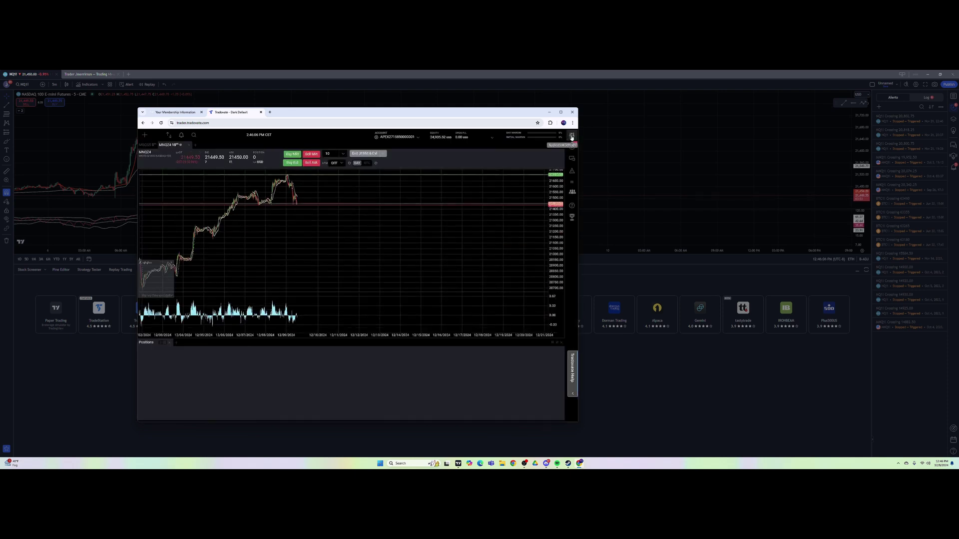
Open the Tradovate application settings and examine the available add-ons, checking the activation status of the TradingView add-on
{"action": "left_click", "coordinate": [570, 140]}
{"action": "left_click", "coordinate": [571, 139]}
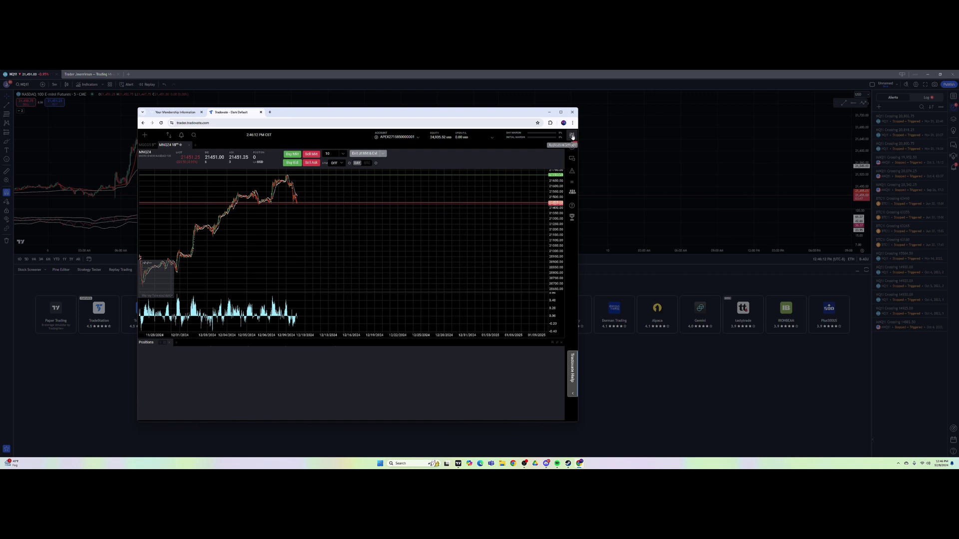
{"action": "left_click", "coordinate": [569, 137]}
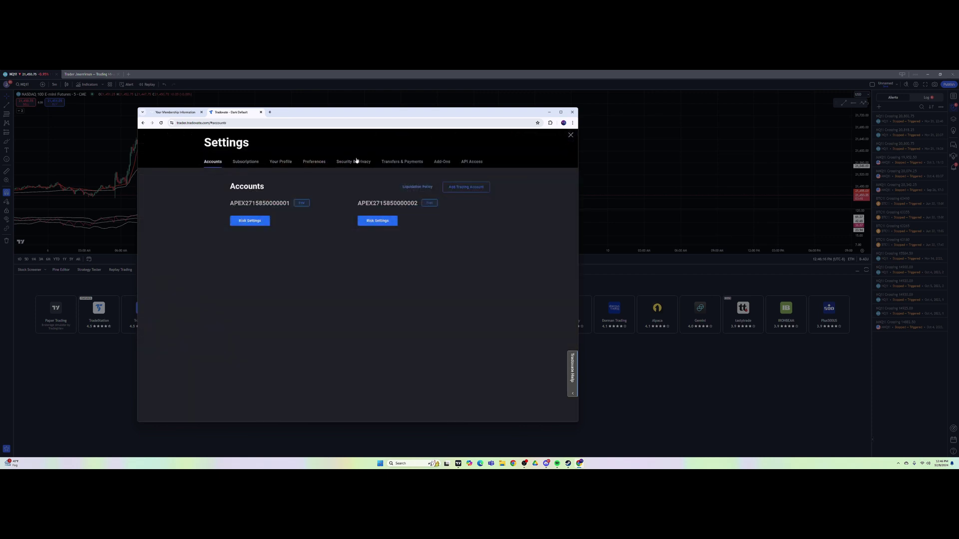
{"action": "left_click", "coordinate": [442, 163]}
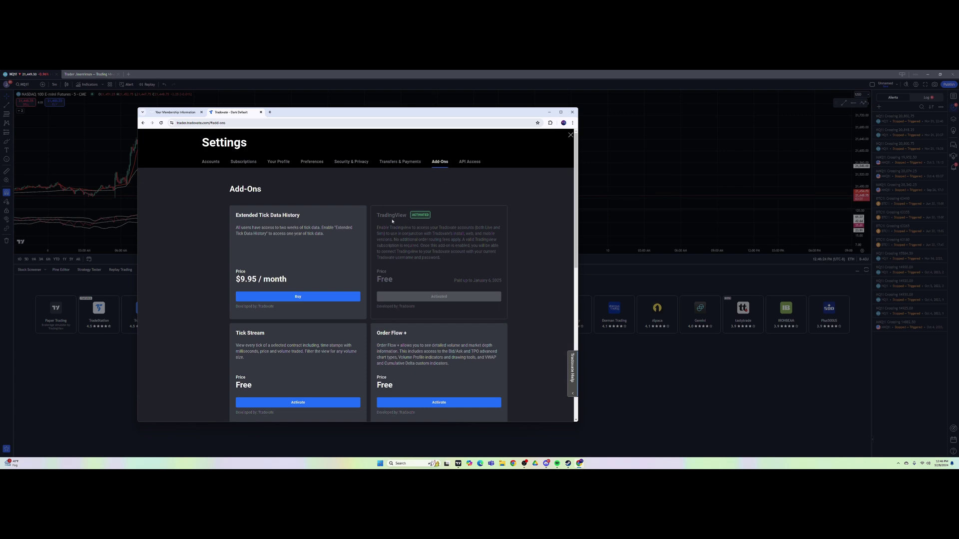
{"action": "scroll", "coordinate": [387, 225], "scroll_direction": "down", "scroll_amount": 5}
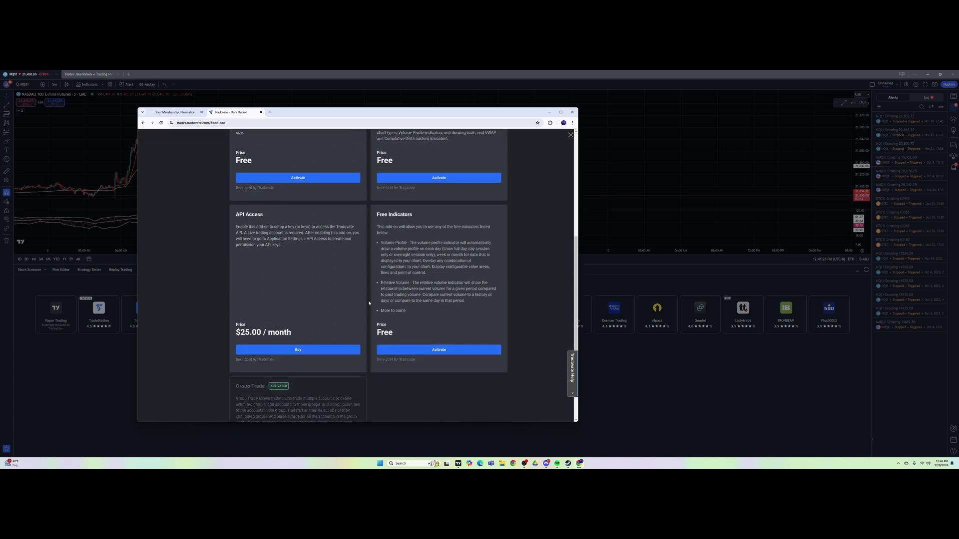
{"action": "scroll", "coordinate": [378, 308], "scroll_direction": "up", "scroll_amount": 4}
{"action": "scroll", "coordinate": [380, 308], "scroll_direction": "up", "scroll_amount": 1}
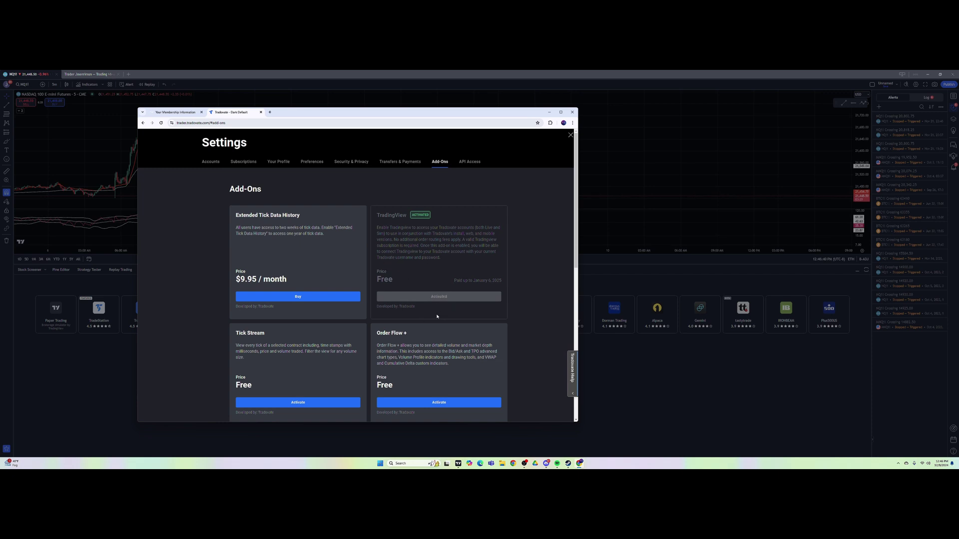
Select the Tradovate username on the Apex membership page for use in TradingView's connection form, and close that form
{"action": "left_click", "coordinate": [642, 358]}
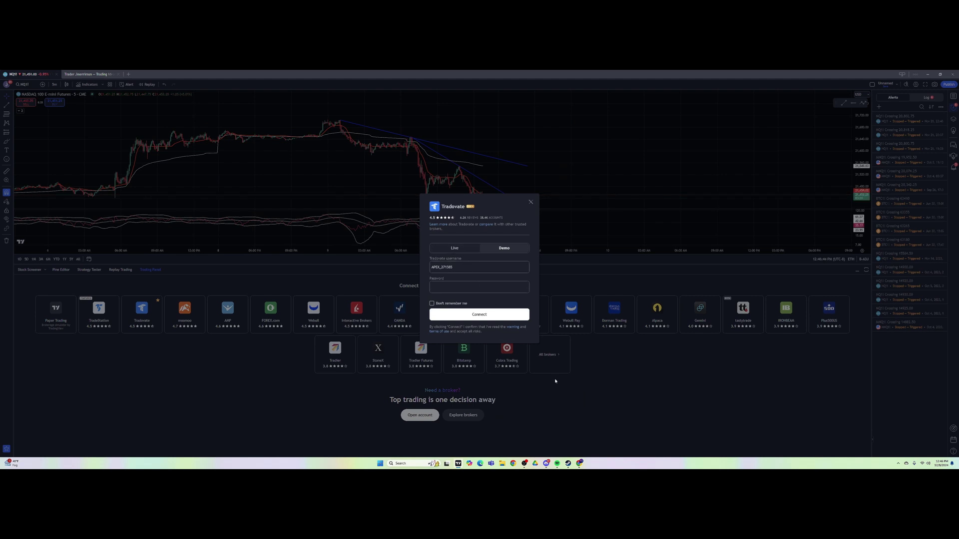
{"action": "left_click", "coordinate": [580, 463]}
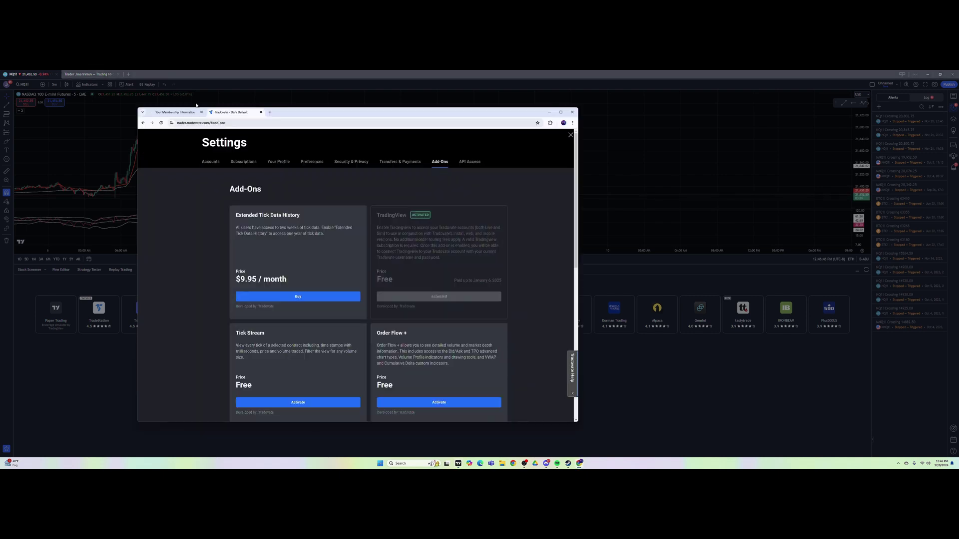
{"action": "left_click", "coordinate": [176, 112]}
{"action": "left_click", "coordinate": [431, 249]}
{"action": "double_click", "coordinate": [430, 250]}
{"action": "left_click", "coordinate": [432, 249]}
{"action": "double_click", "coordinate": [434, 250]}
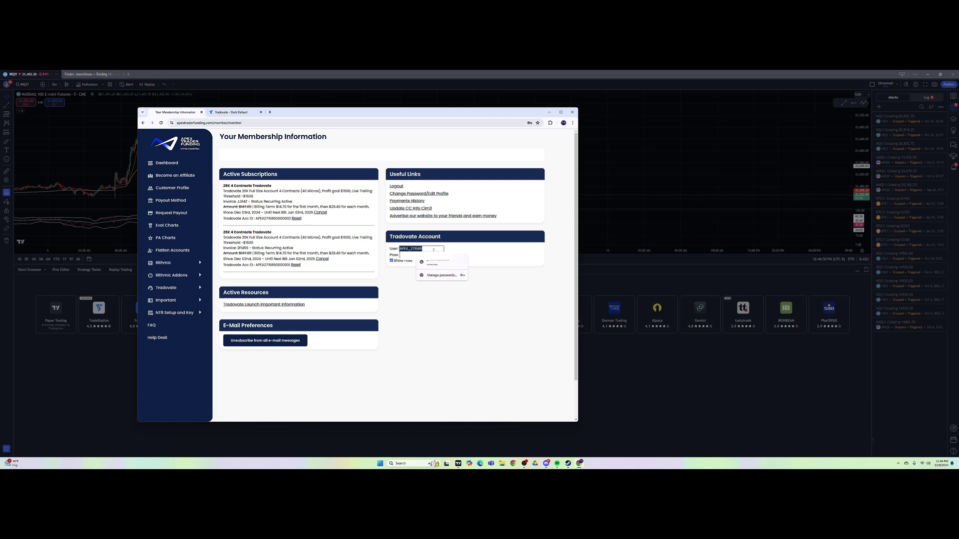
{"action": "left_click", "coordinate": [612, 272]}
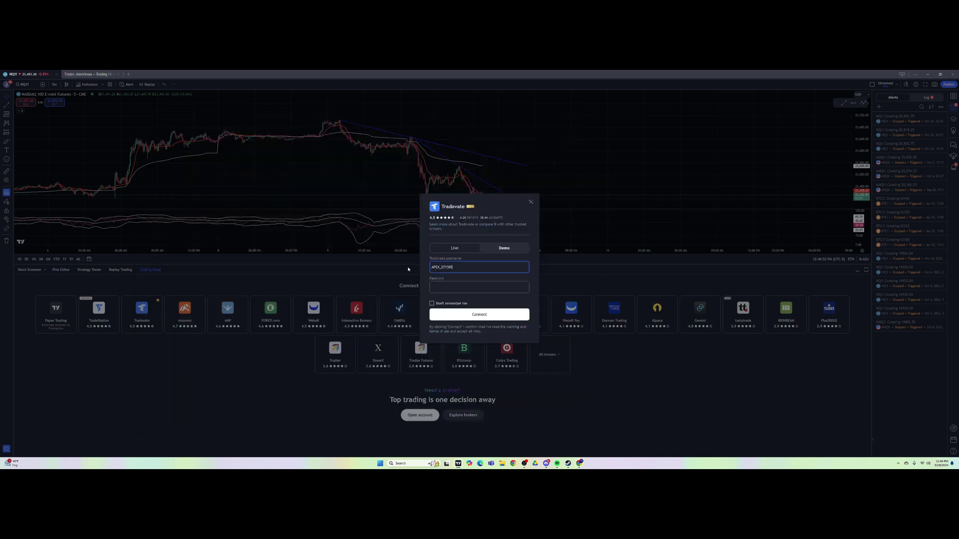
{"action": "left_click", "coordinate": [531, 201]}
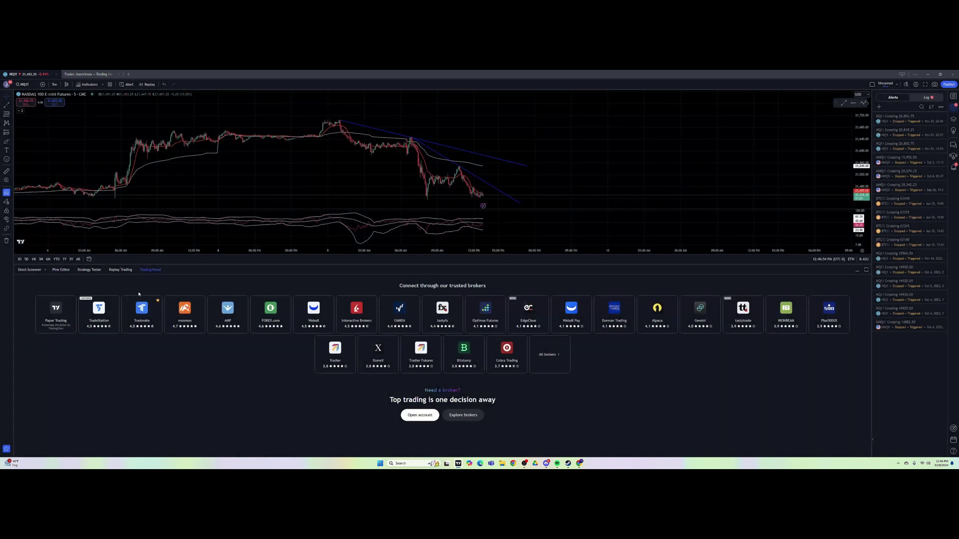
Open the Tradovate connection form in TradingView, enter the account password and connect in Demo mode
{"action": "left_click", "coordinate": [142, 313]}
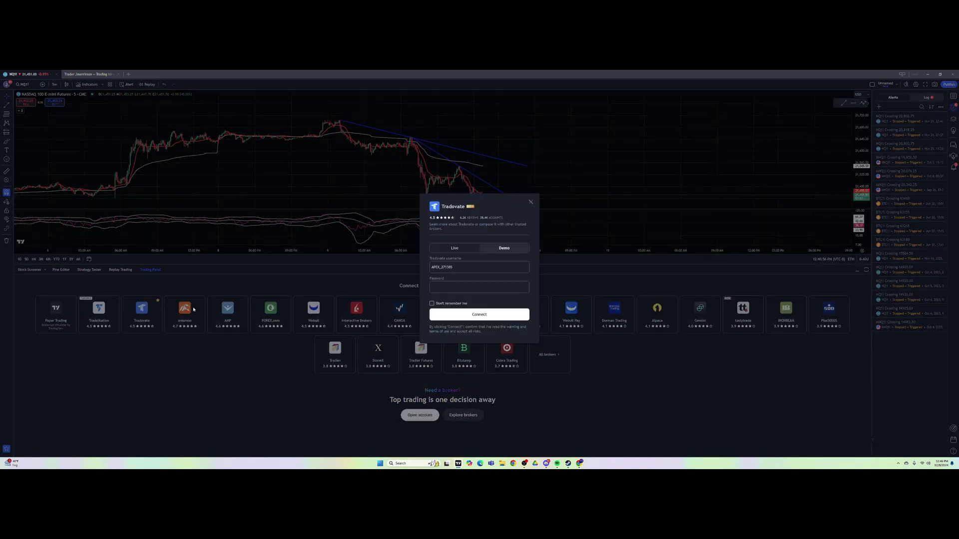
{"action": "left_click_drag", "start_coordinate": [453, 267], "coordinate": [424, 269]}
{"action": "left_click", "coordinate": [446, 269]}
{"action": "left_click", "coordinate": [578, 463]}
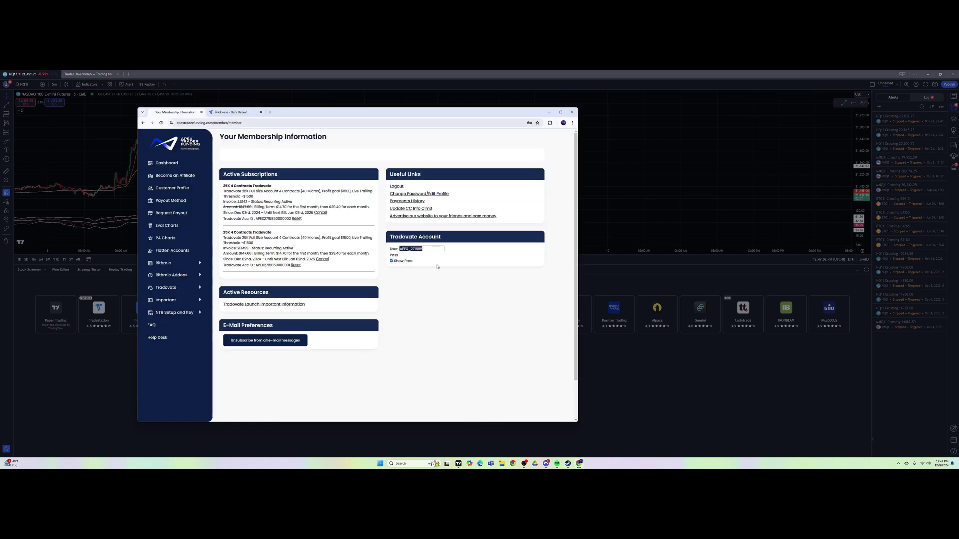
{"action": "left_click", "coordinate": [621, 291]}
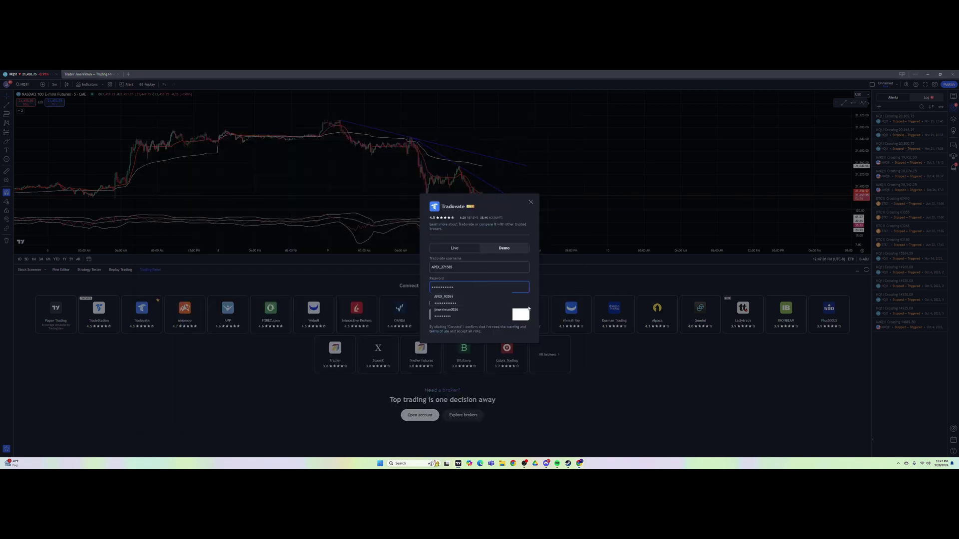
{"action": "left_click", "coordinate": [516, 314]}
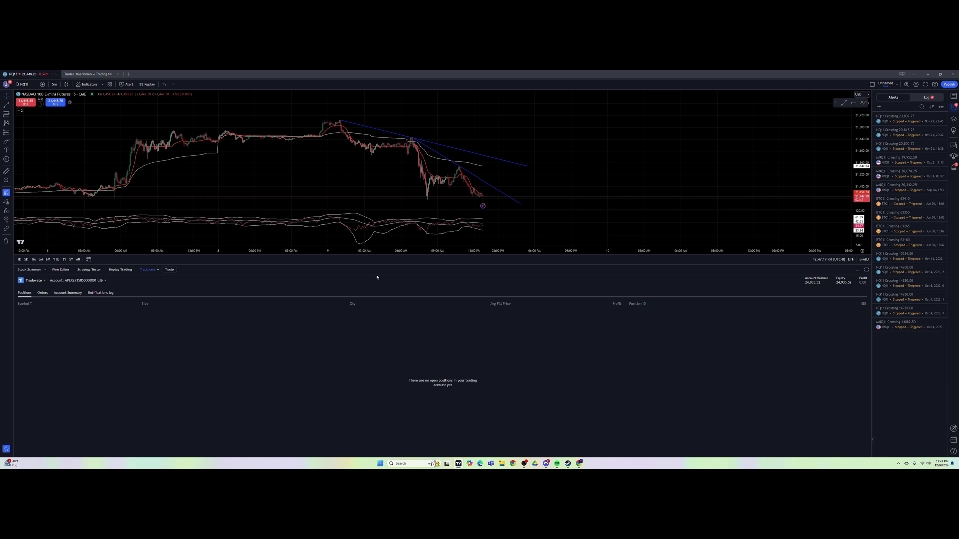
Enlarge the chart above the trading panel, and switch to the second Tradovate account and back to the first
{"action": "left_click_drag", "start_coordinate": [378, 265], "coordinate": [390, 390]}
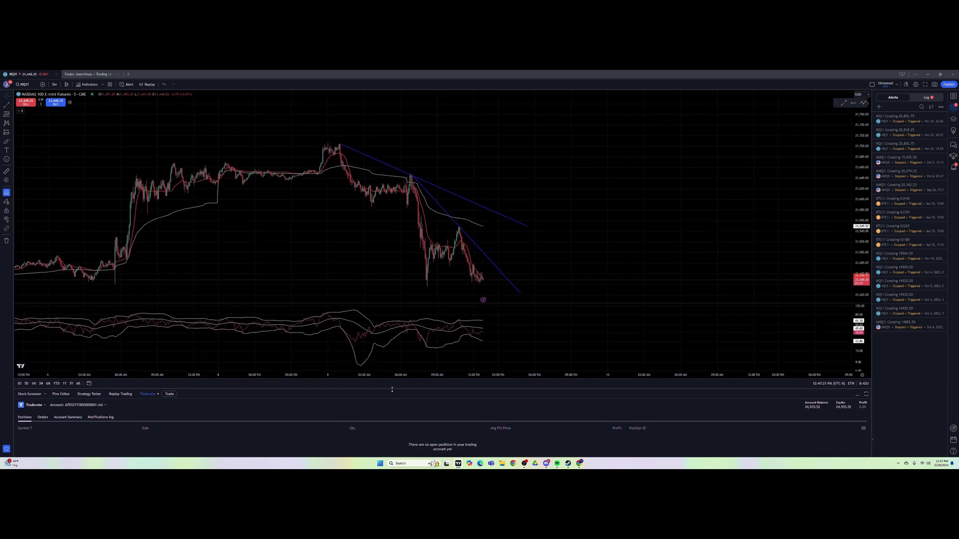
{"action": "left_click", "coordinate": [106, 407]}
{"action": "left_click", "coordinate": [106, 407]}
{"action": "left_click", "coordinate": [106, 407]}
{"action": "left_click", "coordinate": [106, 407]}
{"action": "left_click", "coordinate": [105, 407]}
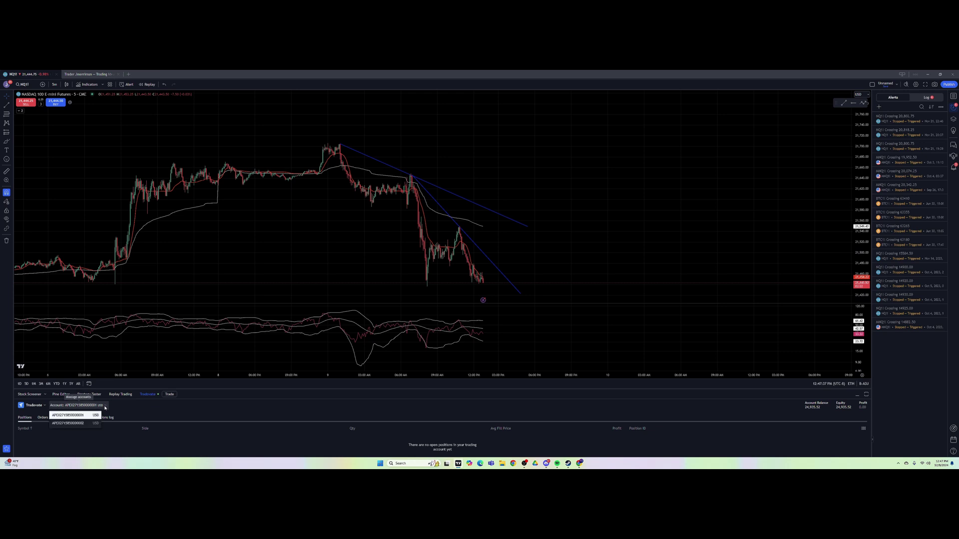
{"action": "left_click", "coordinate": [94, 424]}
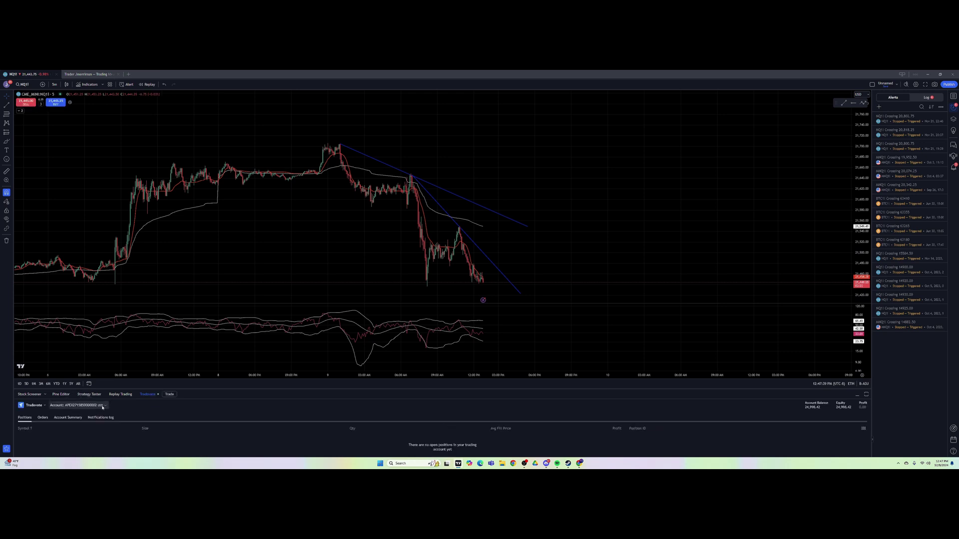
{"action": "left_click", "coordinate": [80, 406]}
{"action": "left_click", "coordinate": [83, 416]}
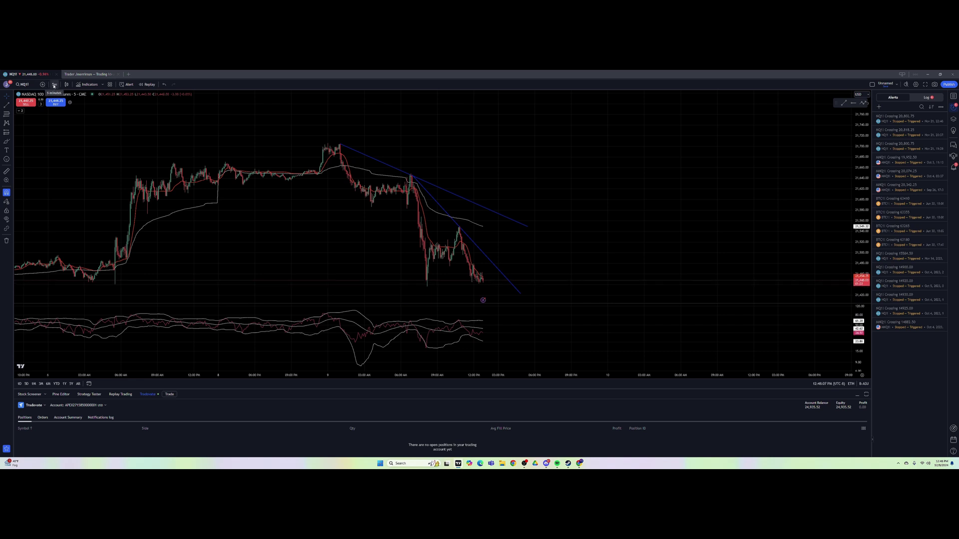
Switch the NASDAQ 100 futures chart's interval to 15 minutes and on to 1 hour
{"action": "left_click", "coordinate": [55, 85]}
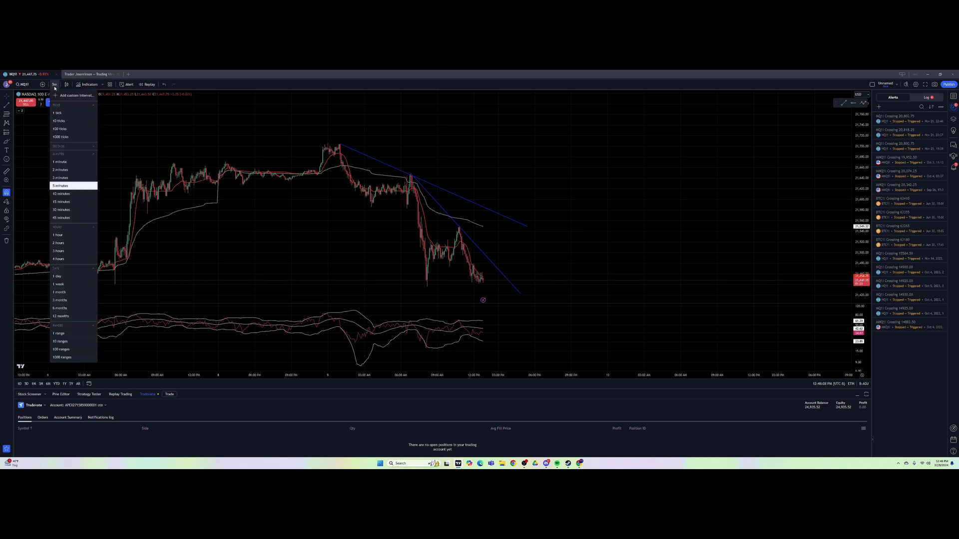
{"action": "left_click", "coordinate": [61, 202]}
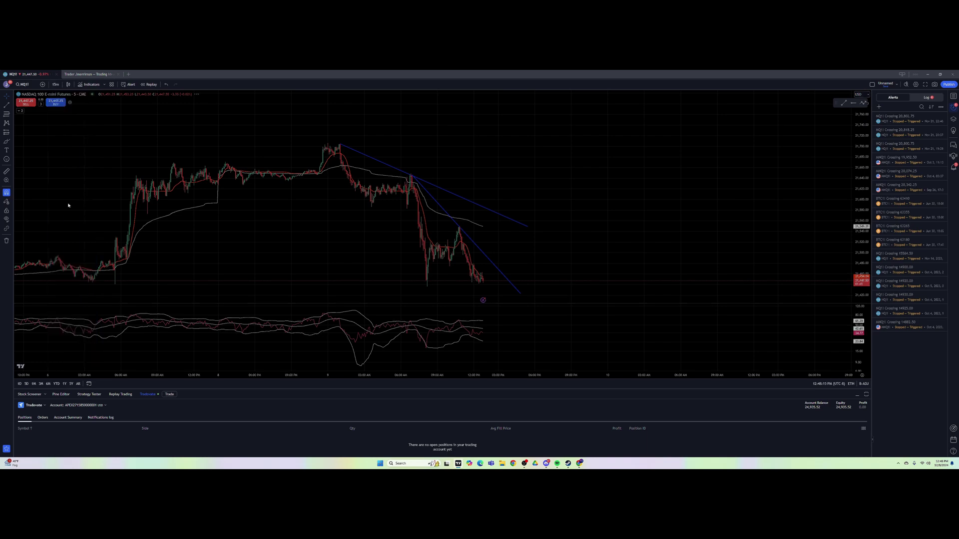
{"action": "scroll", "coordinate": [540, 239], "scroll_direction": "up", "scroll_amount": 1}
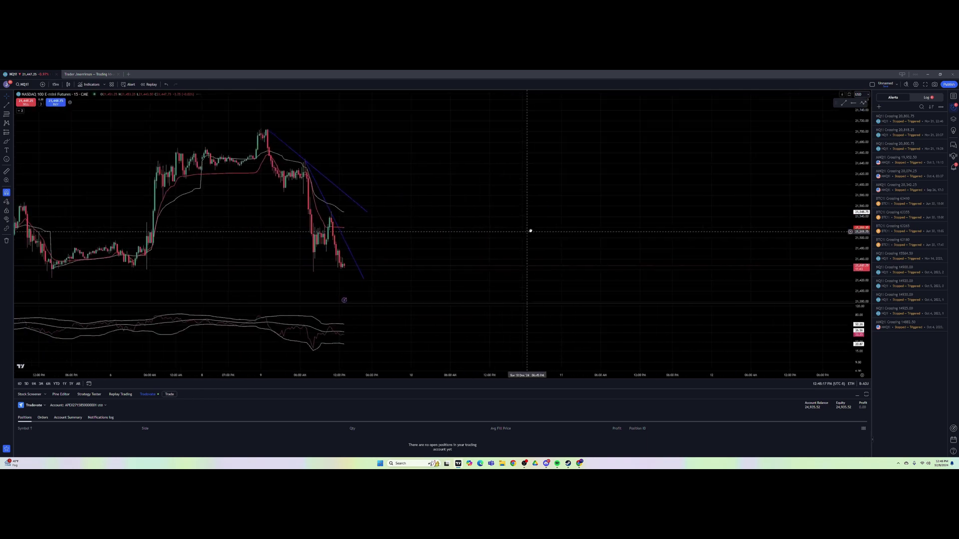
{"action": "left_click", "coordinate": [56, 85]}
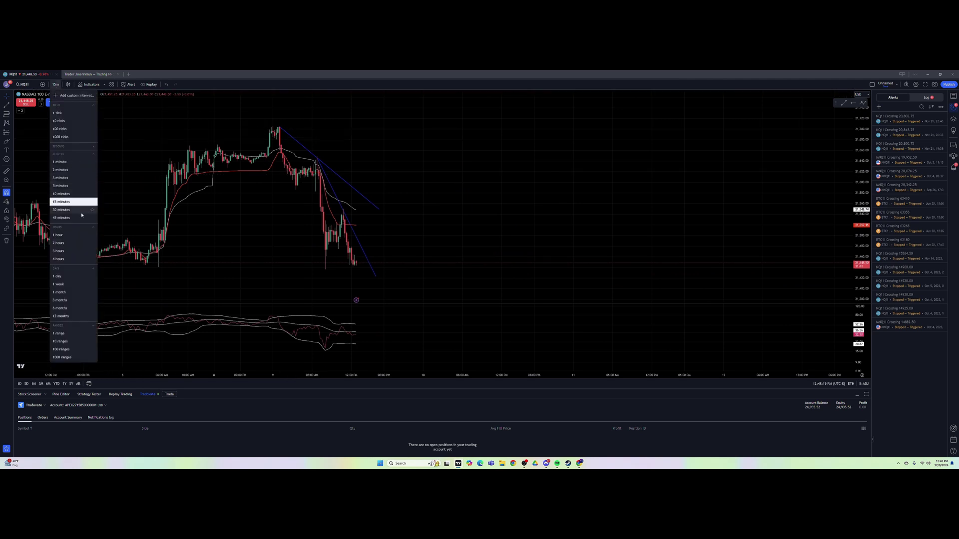
{"action": "left_click", "coordinate": [72, 234]}
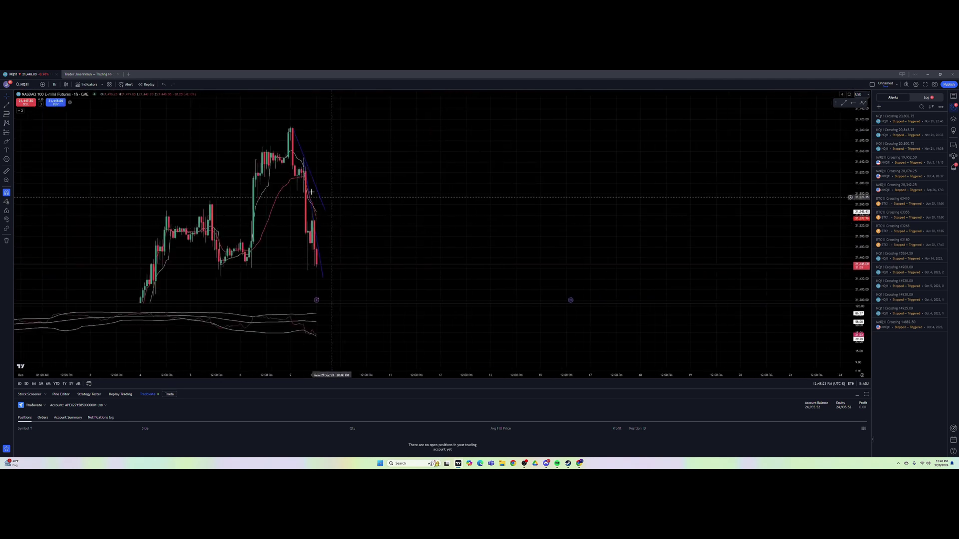
Switch the NASDAQ 100 futures chart's interval to 1 day and reopen the list of intervals
{"action": "left_click", "coordinate": [54, 84]}
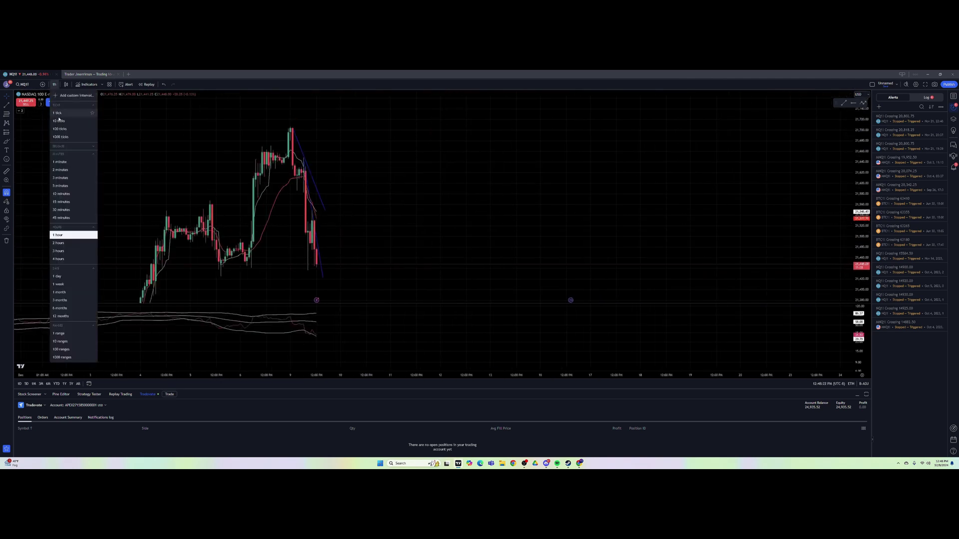
{"action": "left_click", "coordinate": [58, 276]}
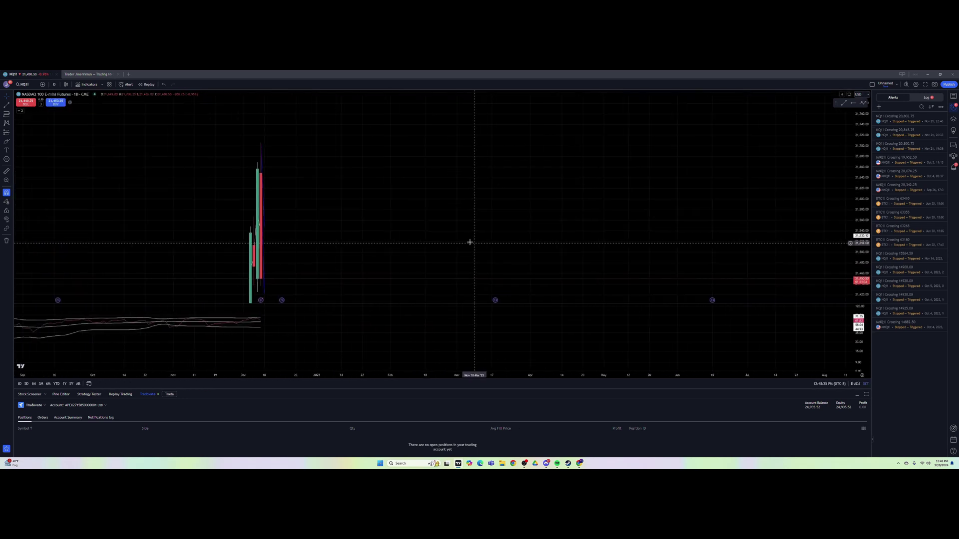
{"action": "left_click", "coordinate": [54, 84]}
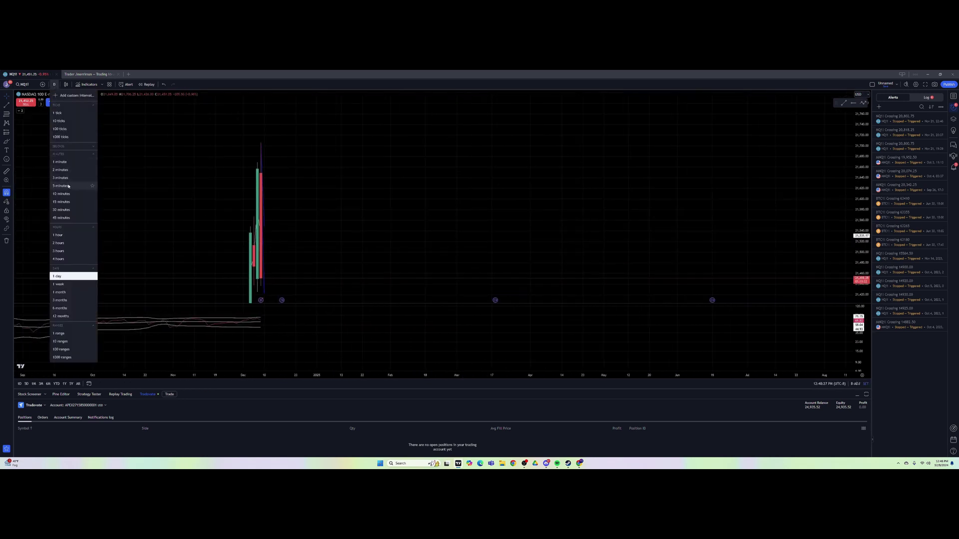
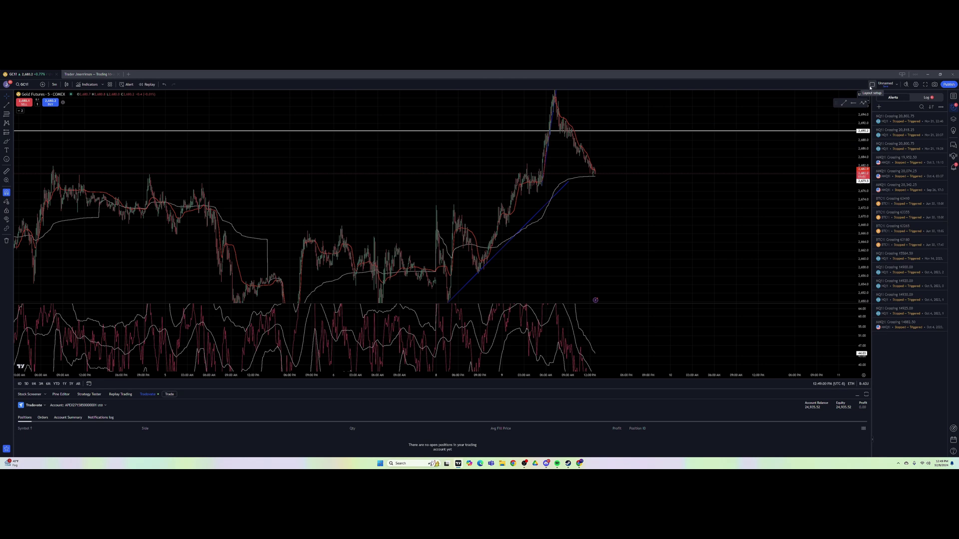
Split the layout into two side-by-side charts and bring the price action into view on both
{"action": "left_click", "coordinate": [872, 85]}
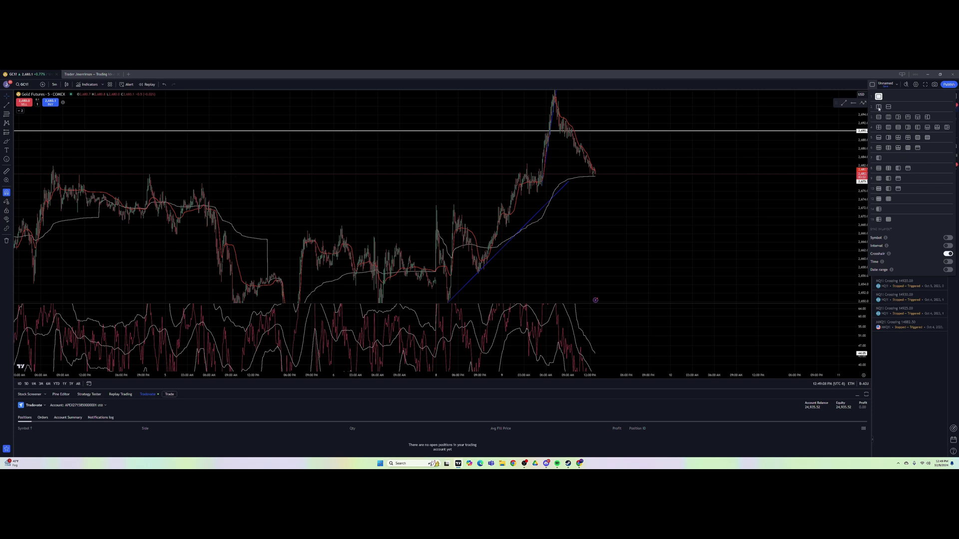
{"action": "left_click", "coordinate": [879, 107]}
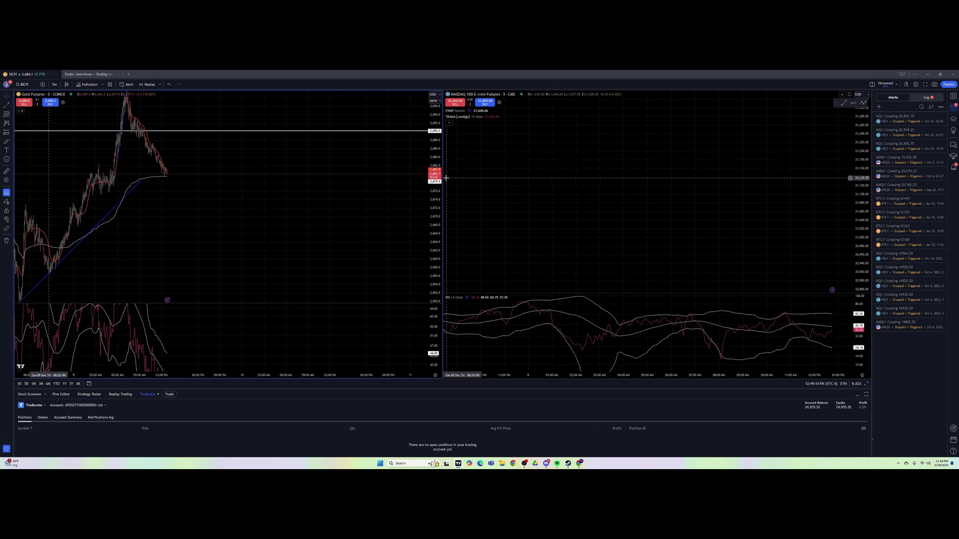
{"action": "left_click_drag", "start_coordinate": [340, 182], "coordinate": [291, 223]}
{"action": "left_click_drag", "start_coordinate": [575, 233], "coordinate": [612, 200]}
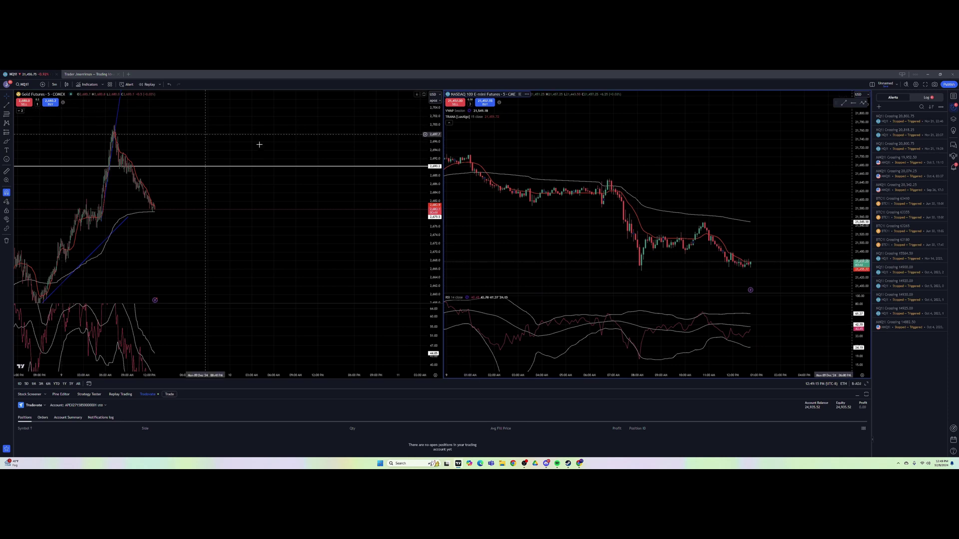
Change the NASDAQ 100 chart's symbol to gold futures (GC1!) in the two-chart layout
{"action": "left_click", "coordinate": [458, 95]}
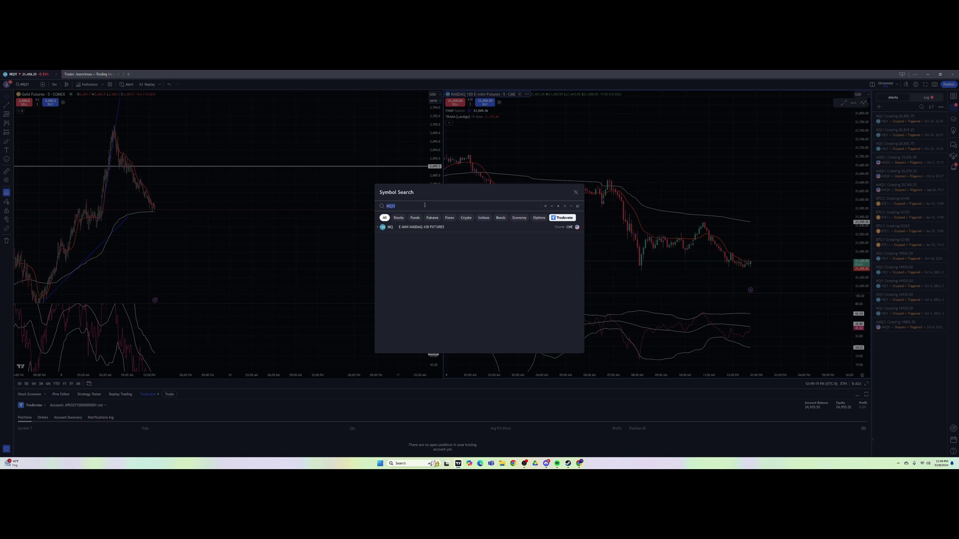
{"action": "type", "text": "GC1!"}
{"action": "key", "text": "Return"}
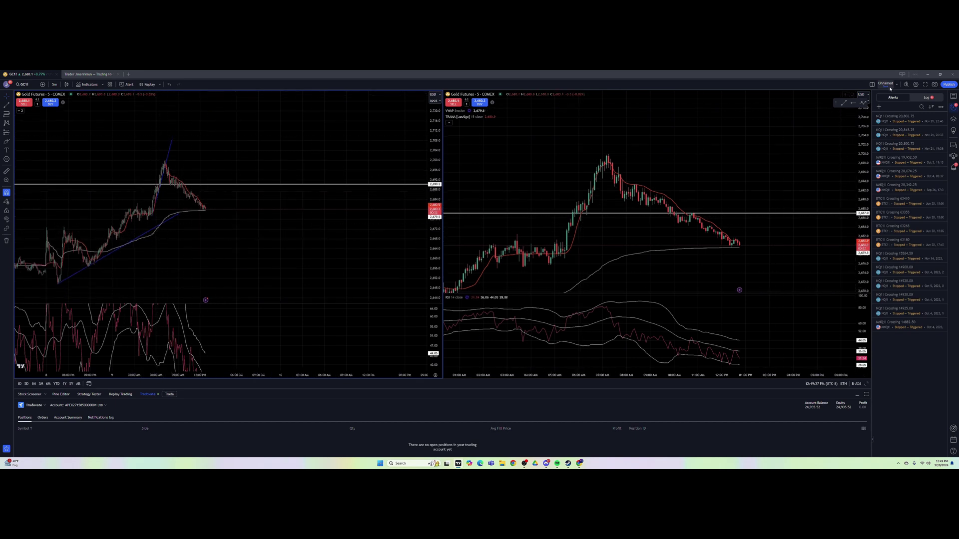
Return the workspace from the two-chart layout to a single gold futures chart
{"action": "left_click", "coordinate": [873, 85]}
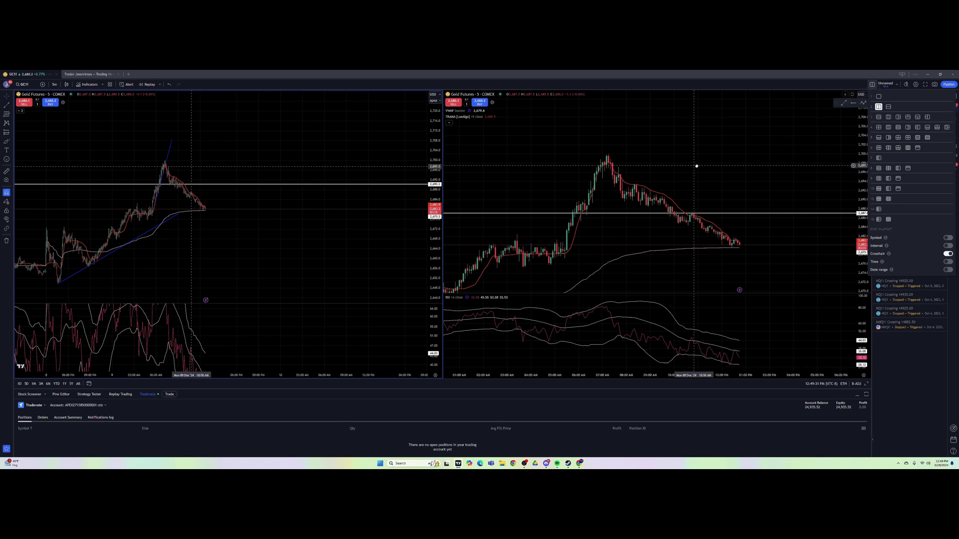
{"action": "left_click", "coordinate": [867, 80]}
{"action": "left_click", "coordinate": [872, 85]}
{"action": "left_click", "coordinate": [879, 97]}
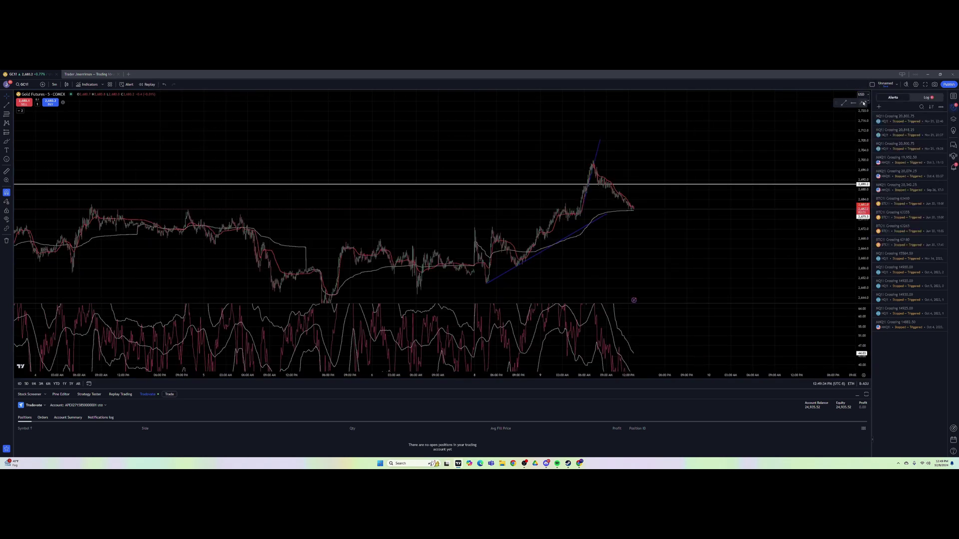
Compress the scale of the gold chart's lower indicator pane and select the first Tradovate account for trading
{"action": "left_click_drag", "start_coordinate": [536, 177], "coordinate": [394, 170]}
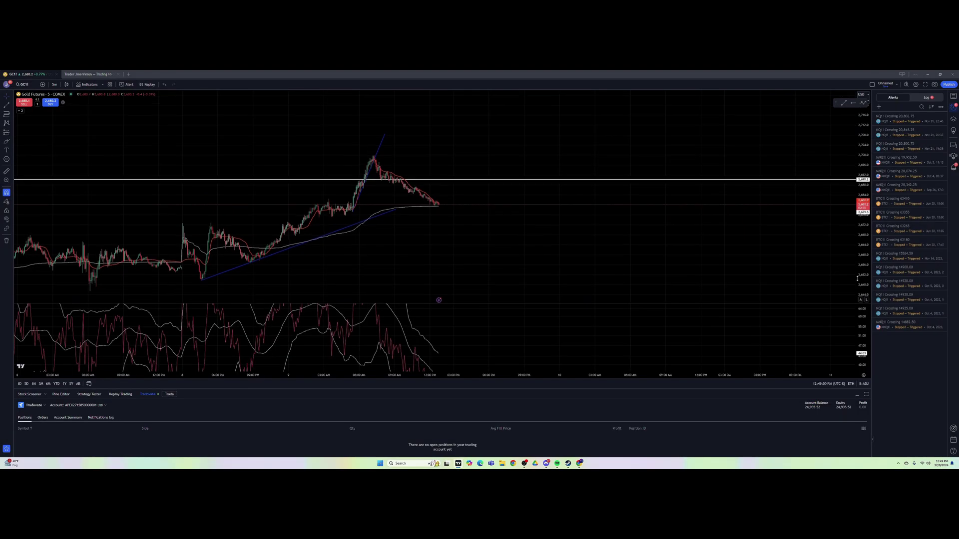
{"action": "left_click_drag", "start_coordinate": [685, 267], "coordinate": [742, 230]}
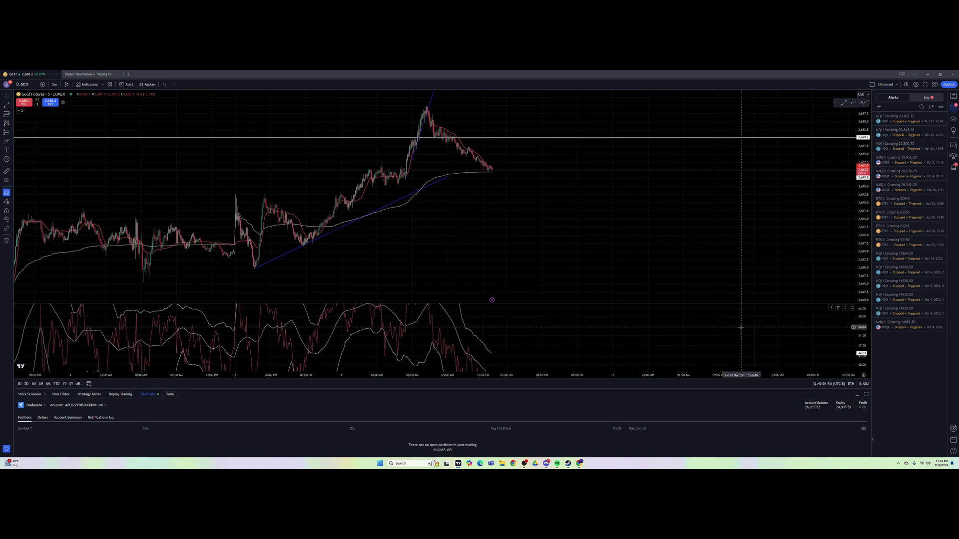
{"action": "left_click_drag", "start_coordinate": [864, 338], "coordinate": [755, 336]}
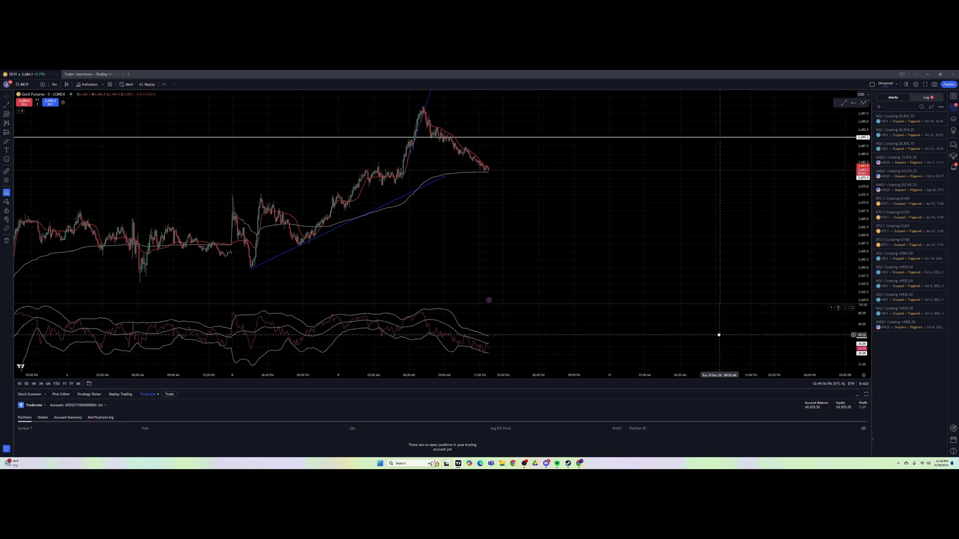
{"action": "left_click", "coordinate": [105, 406]}
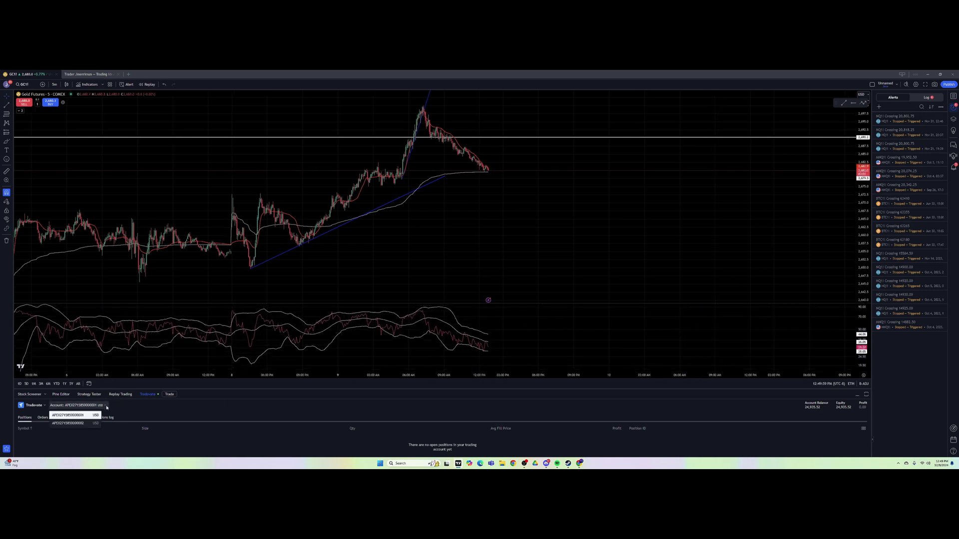
{"action": "left_click", "coordinate": [75, 415]}
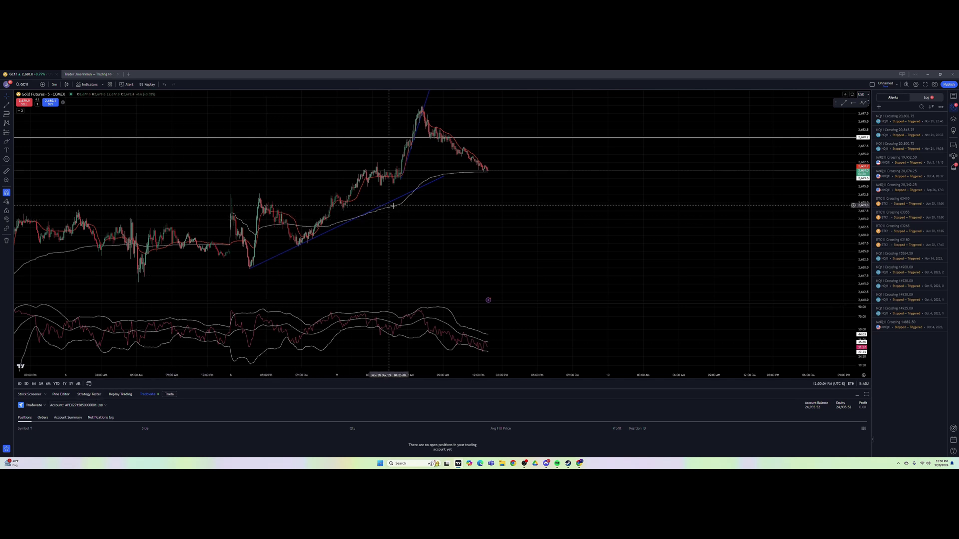
{"action": "left_click_drag", "start_coordinate": [400, 209], "coordinate": [488, 225]}
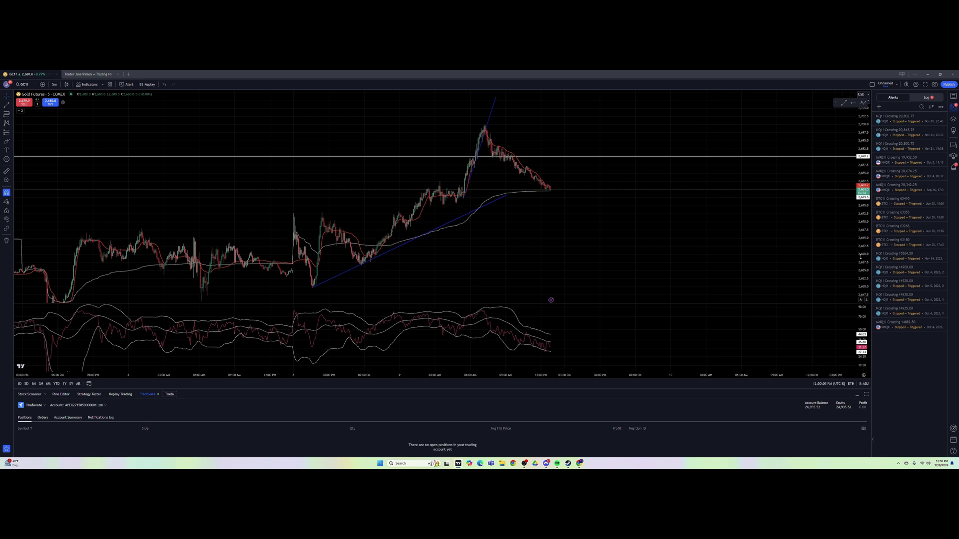
{"action": "scroll", "coordinate": [793, 238], "scroll_direction": "up", "scroll_amount": 3}
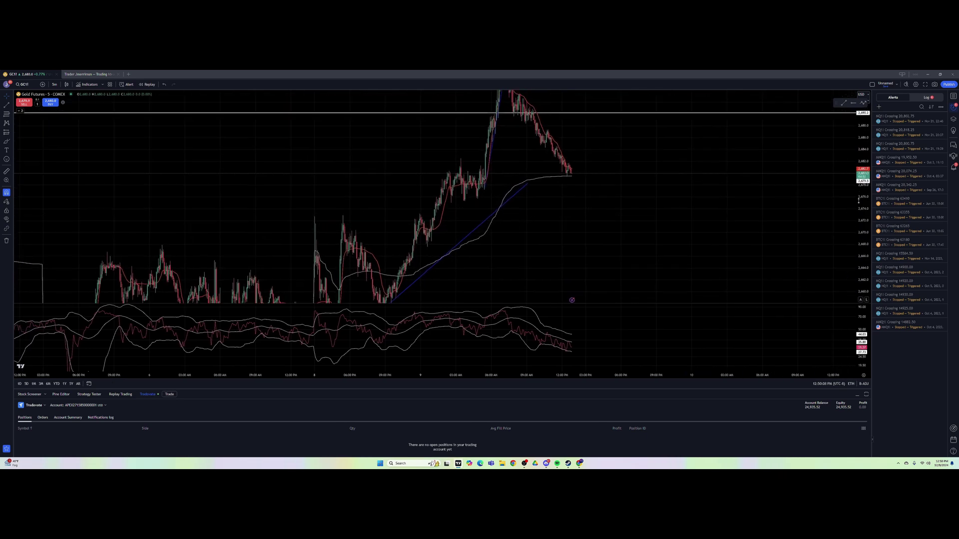
Switch the chart's symbol to Micro E-mini Nasdaq-100 Index Futures (MNQ1!)
{"action": "left_click", "coordinate": [22, 85]}
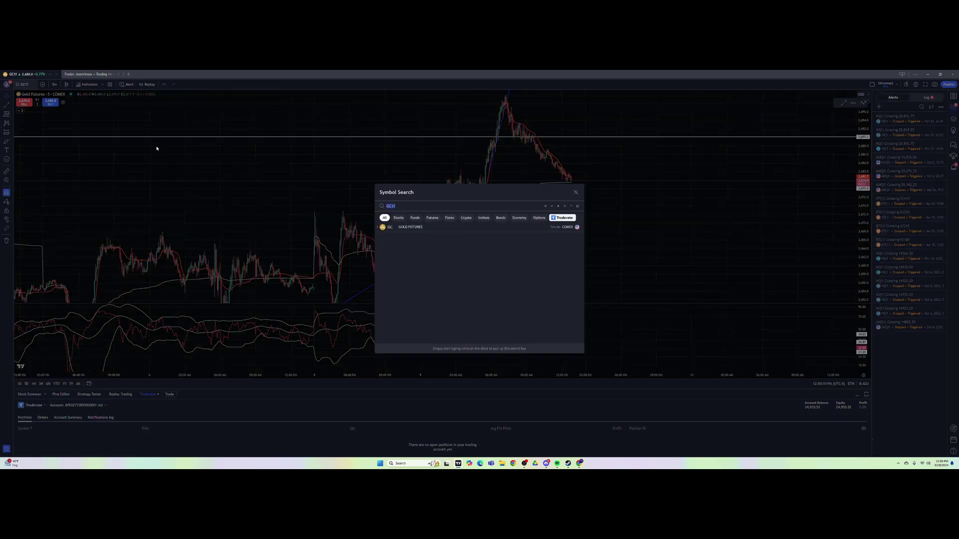
{"action": "type", "text": "MNQ1!"}
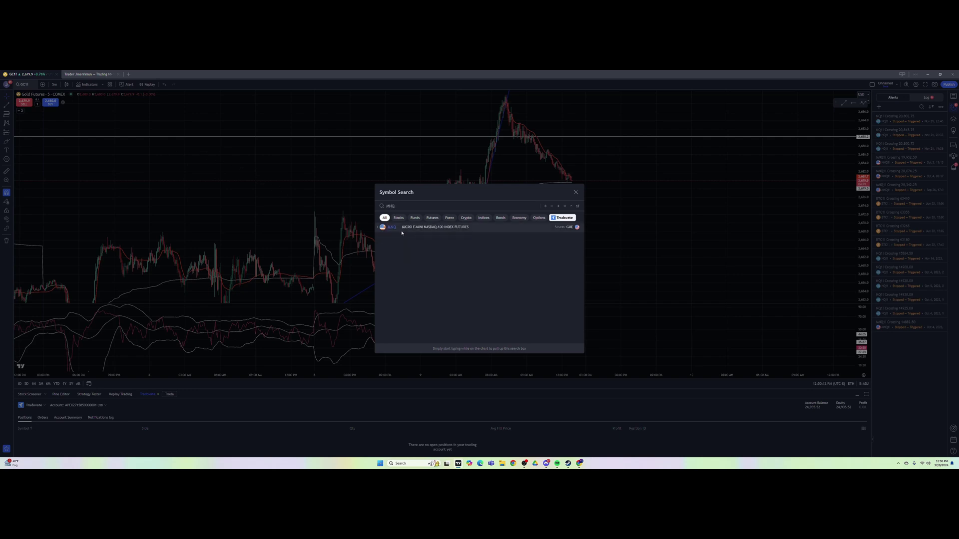
{"action": "left_click", "coordinate": [393, 228]}
{"action": "scroll", "coordinate": [472, 254], "scroll_direction": "up", "scroll_amount": 4}
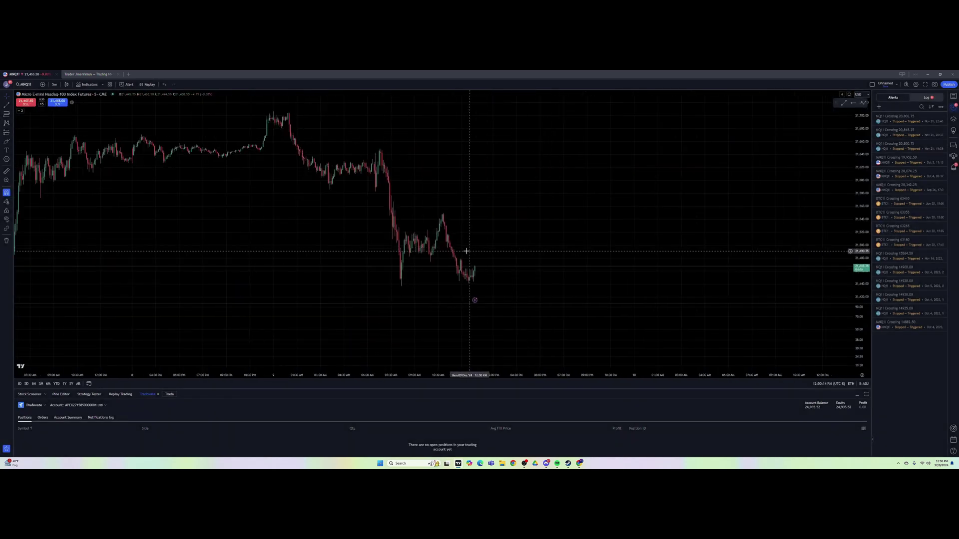
{"action": "left_click_drag", "start_coordinate": [485, 255], "coordinate": [578, 278]}
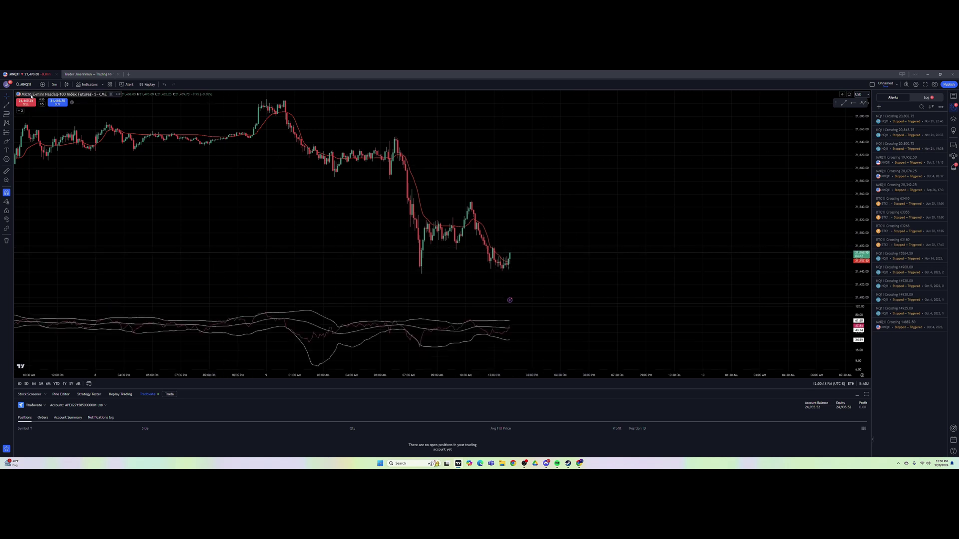
Set the order quantity for the Micro E-mini Nasdaq-100 futures to 10 contracts
{"action": "left_click", "coordinate": [42, 104]}
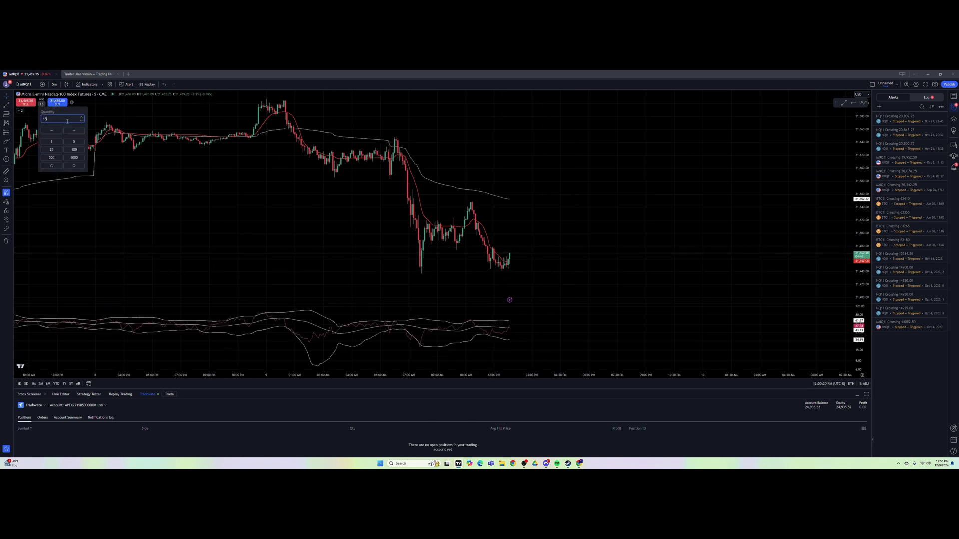
{"action": "left_click", "coordinate": [33, 107]}
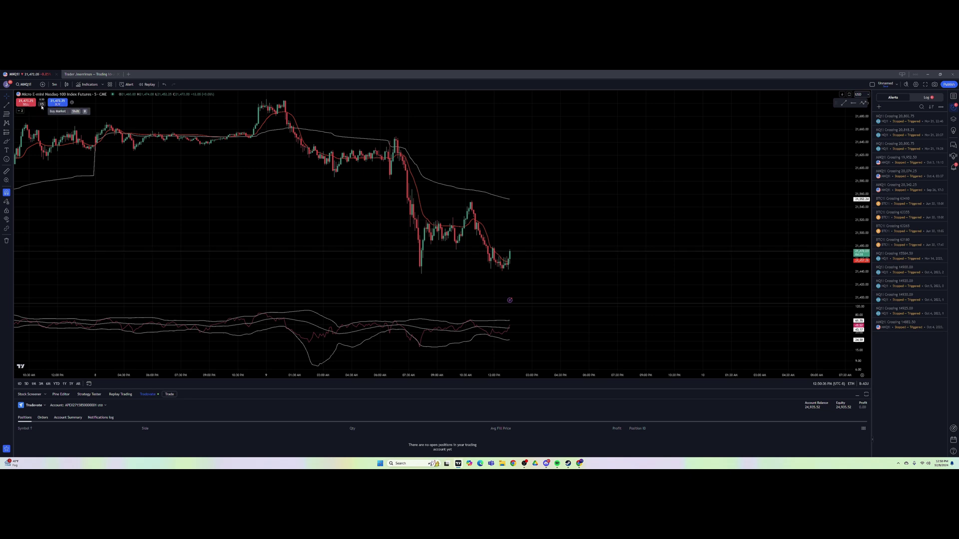
{"action": "left_click", "coordinate": [44, 105]}
{"action": "left_click", "coordinate": [44, 106]}
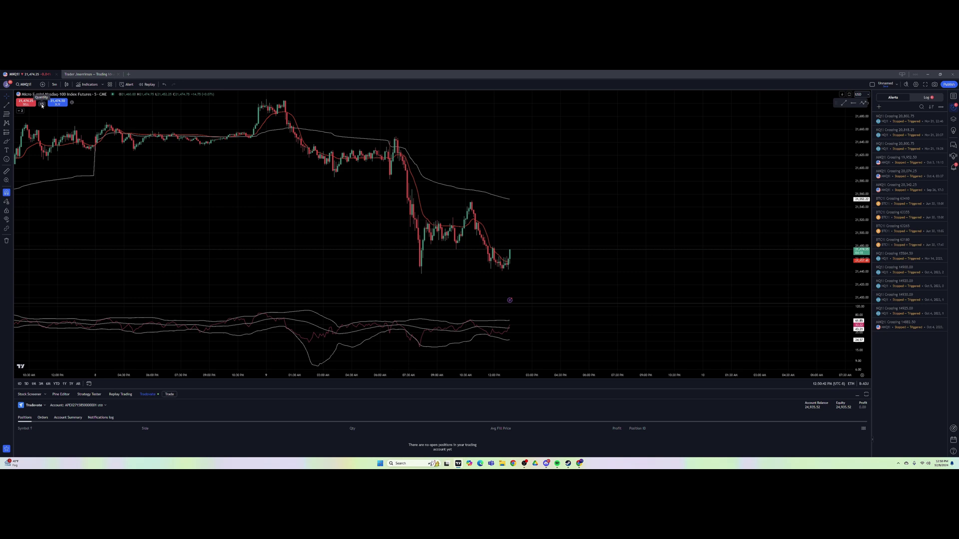
{"action": "left_click", "coordinate": [42, 106]}
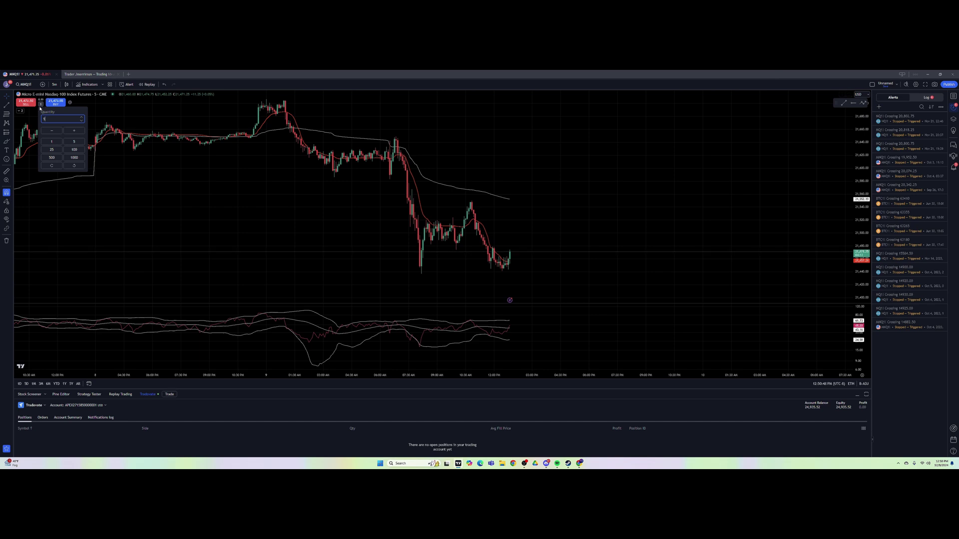
{"action": "type", "text": "0"}
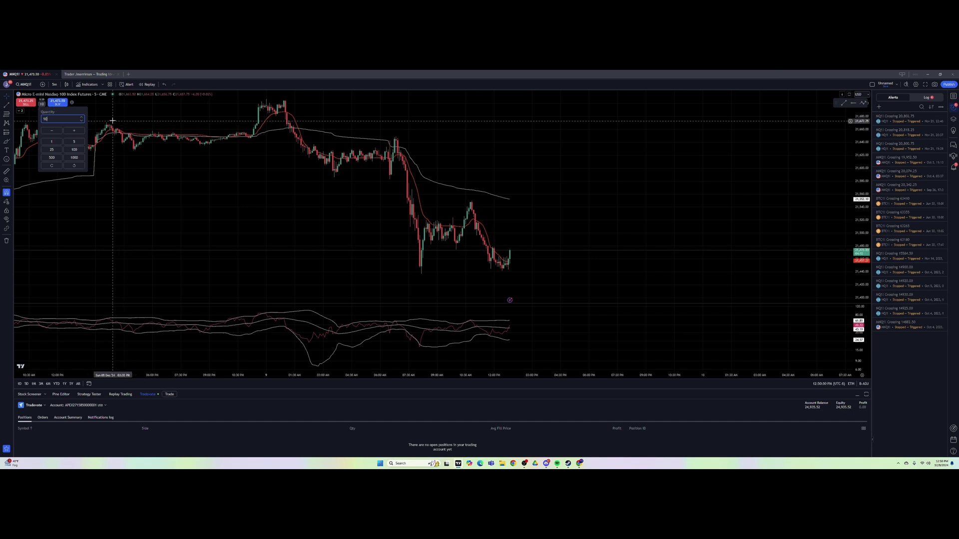
{"action": "left_click", "coordinate": [44, 106]}
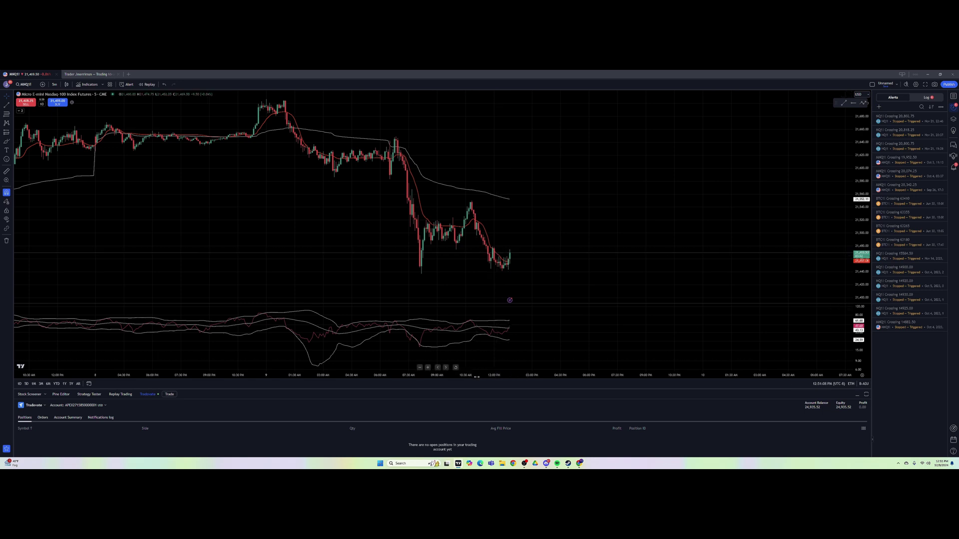
Enlarge the trading panel below the chart and buy 10 Micro E-mini Nasdaq-100 contracts at market
{"action": "left_click_drag", "start_coordinate": [476, 389], "coordinate": [476, 349]}
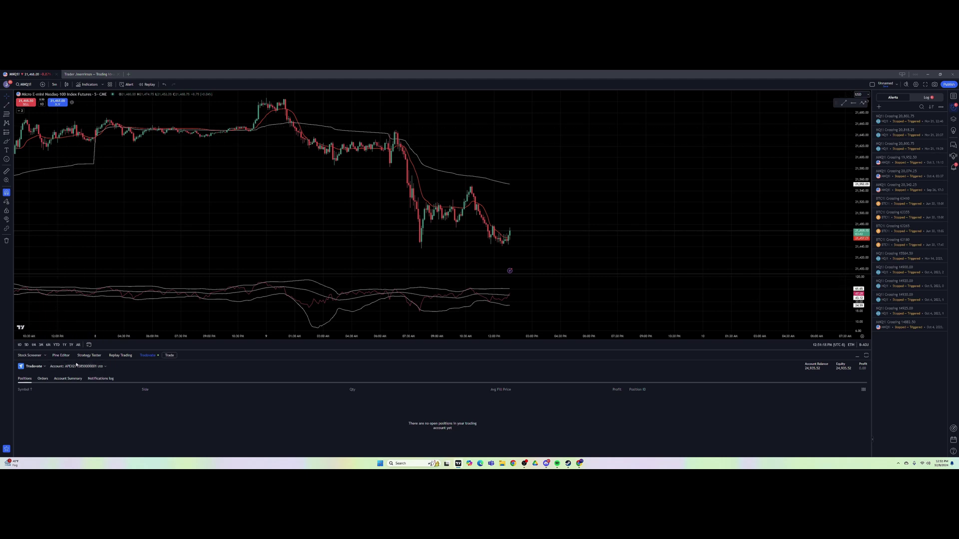
{"action": "left_click", "coordinate": [57, 103]}
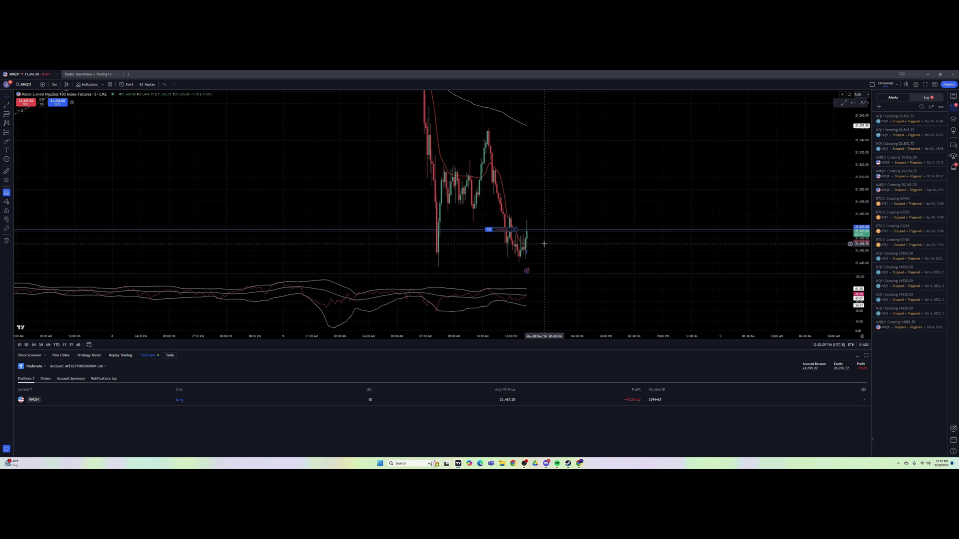
Set the order quantity to 5 and sell 5 Micro E-mini Nasdaq-100 contracts at market from the long position
{"action": "left_click", "coordinate": [42, 103]}
{"action": "key", "text": "BackSpace"}
{"action": "key", "text": "BackSpace"}
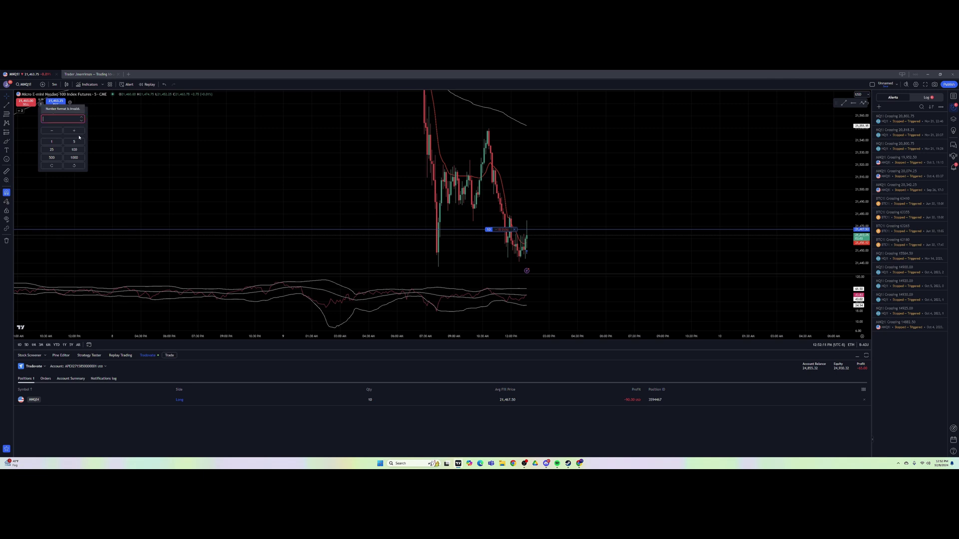
{"action": "left_click", "coordinate": [82, 143]}
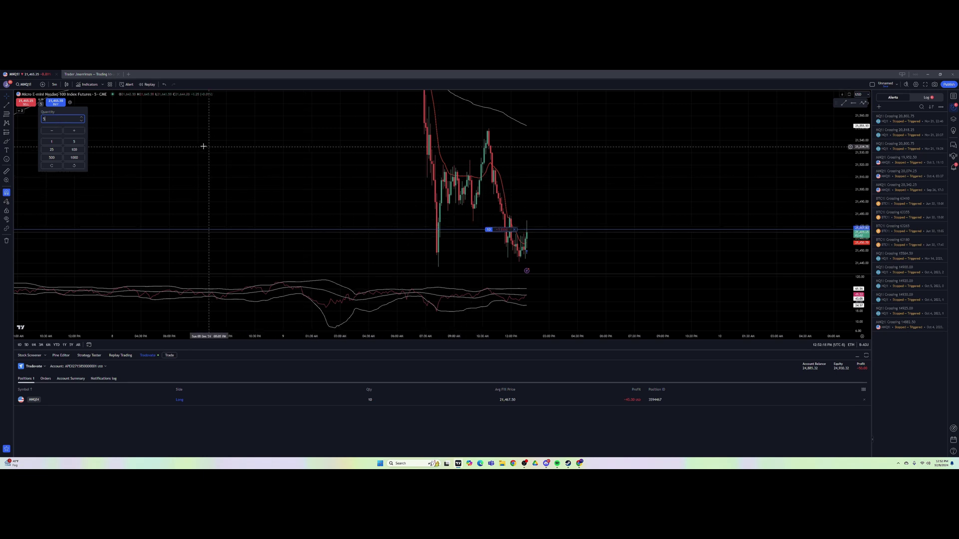
{"action": "left_click", "coordinate": [124, 130]}
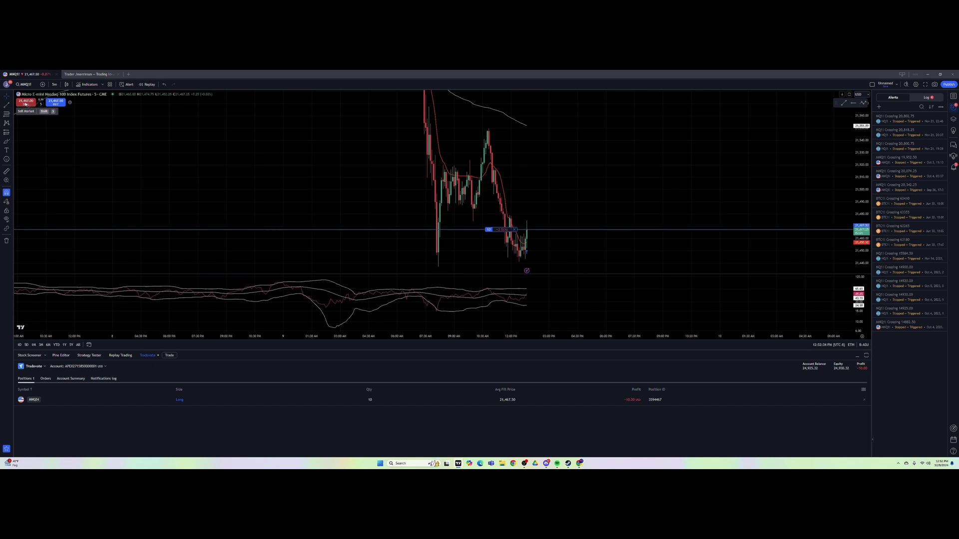
{"action": "left_click", "coordinate": [26, 104]}
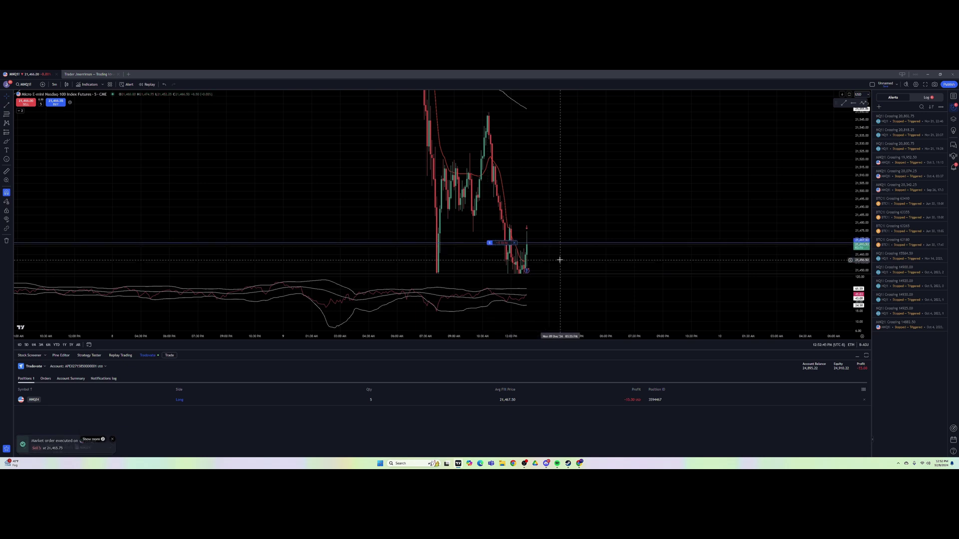
{"action": "scroll", "coordinate": [525, 245], "scroll_direction": "right", "scroll_amount": 2}
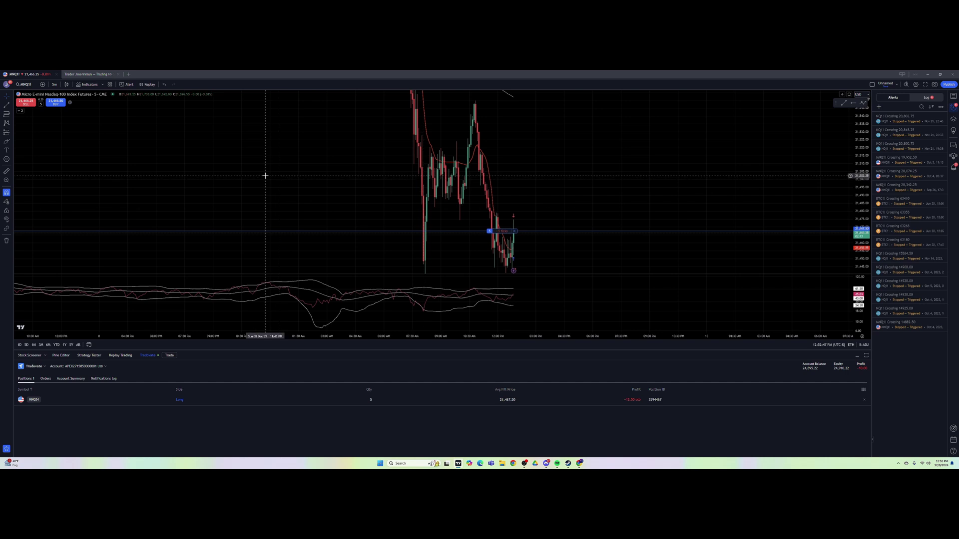
Set the order quantity to 3 and sell 3 Micro E-mini Nasdaq-100 contracts at market from the long position
{"action": "left_click", "coordinate": [42, 104]}
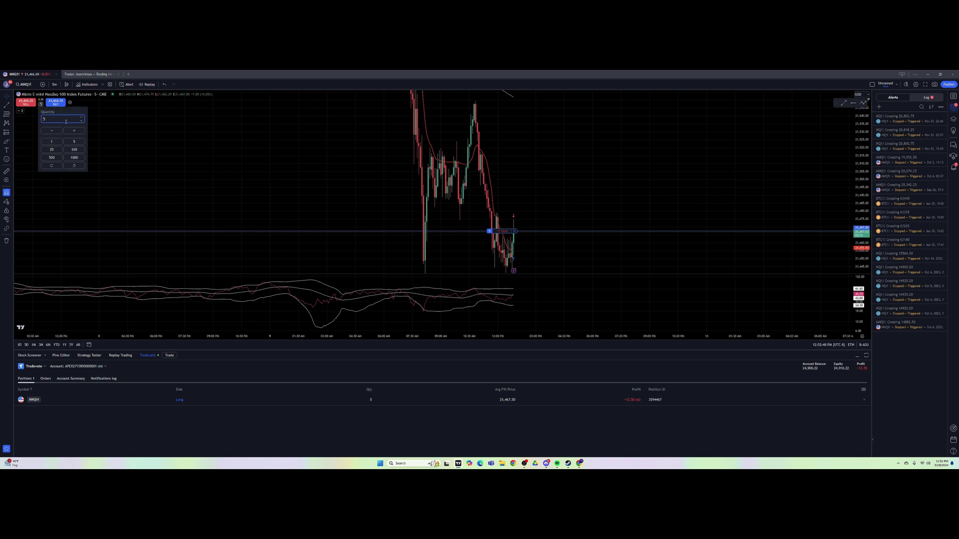
{"action": "type", "text": "3"}
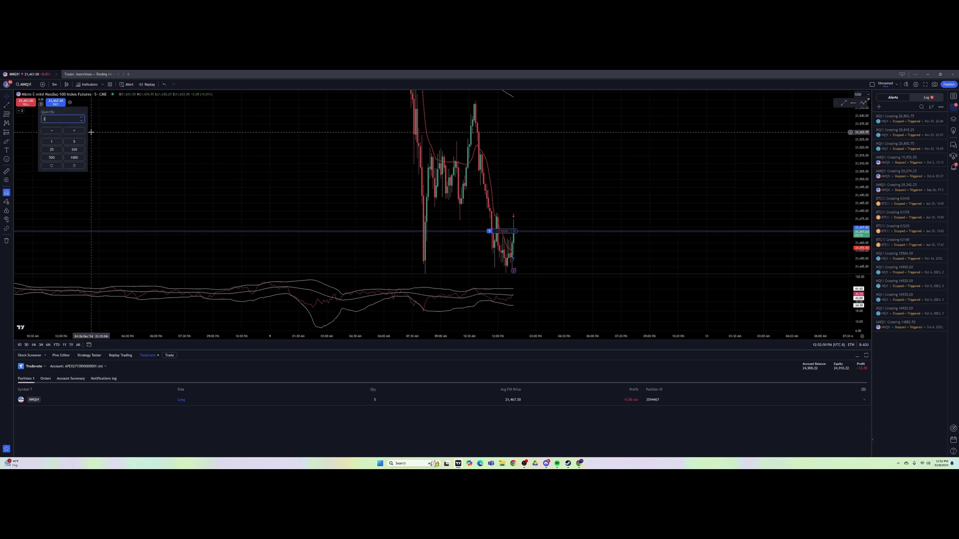
{"action": "key", "text": "Return"}
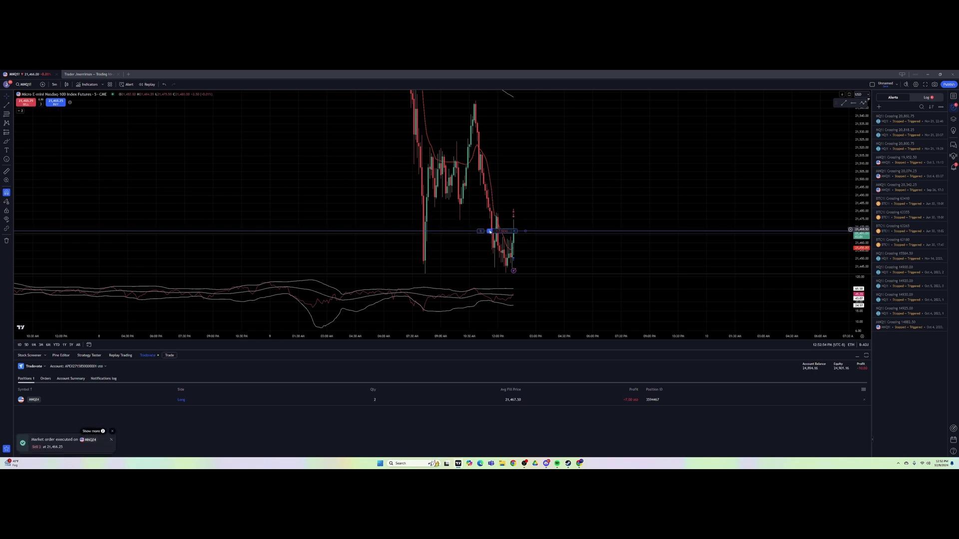
Set the order quantity to 2 and sell the last 2 Micro E-mini Nasdaq-100 contracts at market to close the position
{"action": "left_click", "coordinate": [42, 105]}
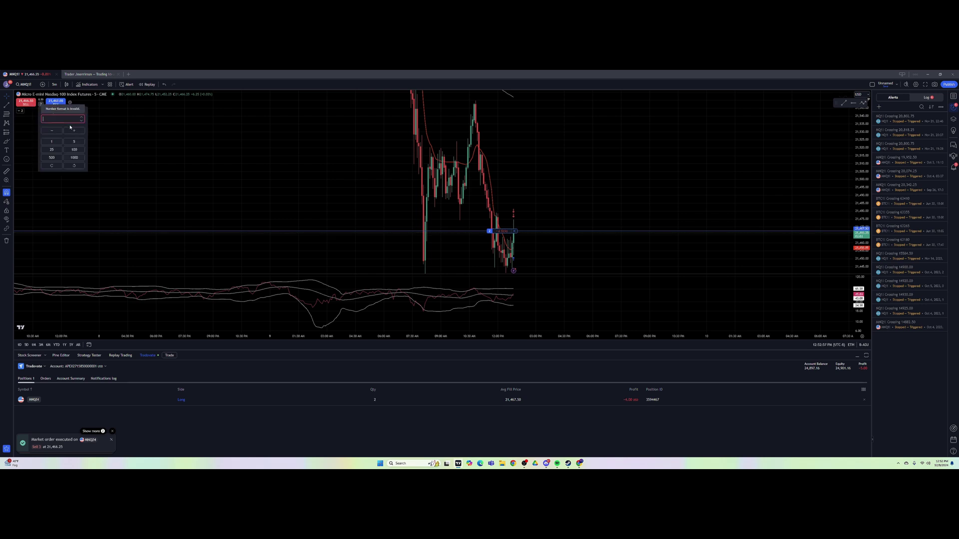
{"action": "type", "text": "2"}
{"action": "left_click", "coordinate": [28, 104]}
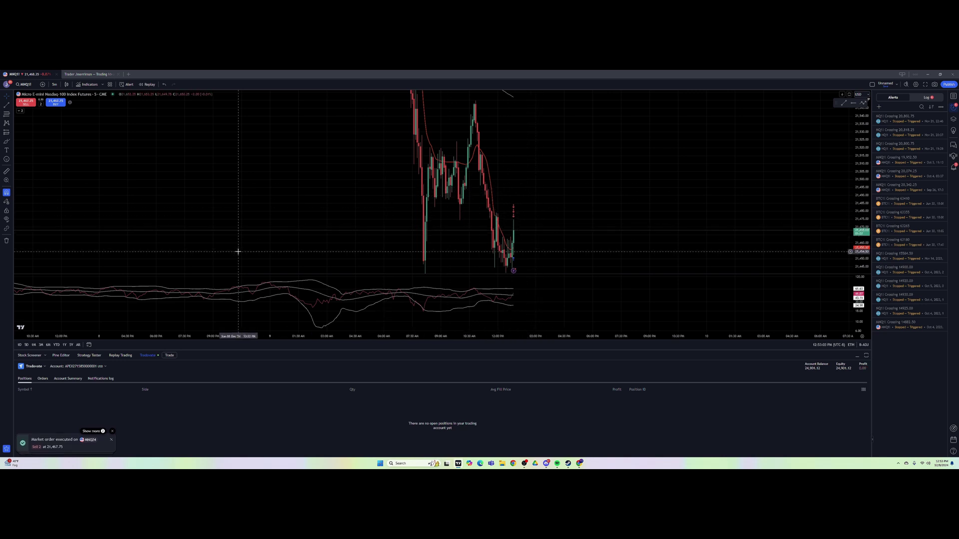
Review the trading account's summary, open positions and order history
{"action": "left_click", "coordinate": [65, 381]}
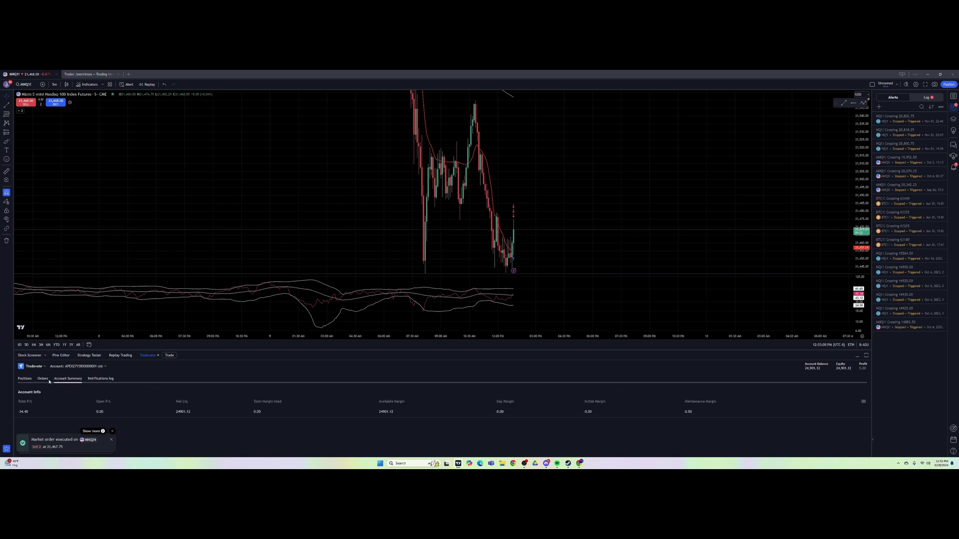
{"action": "left_click", "coordinate": [25, 379]}
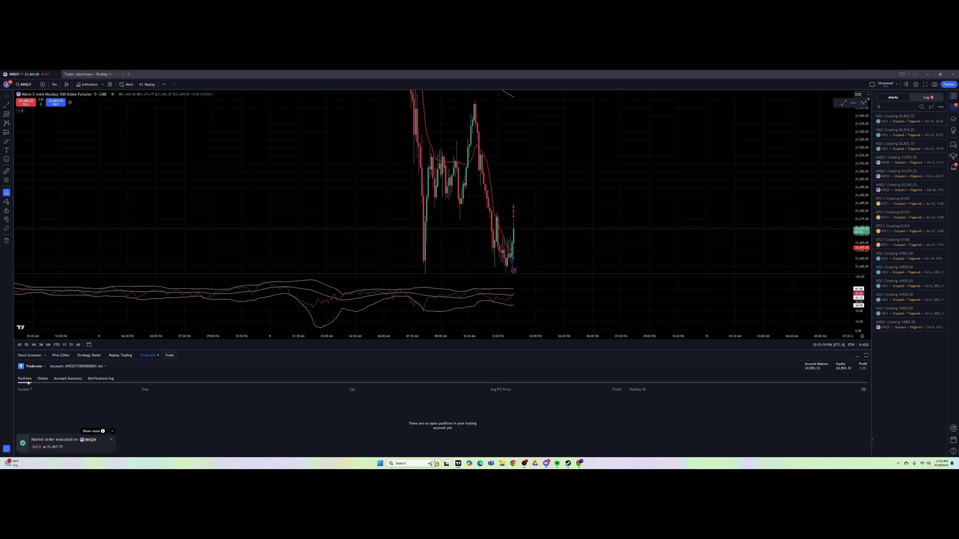
{"action": "left_click", "coordinate": [41, 379]}
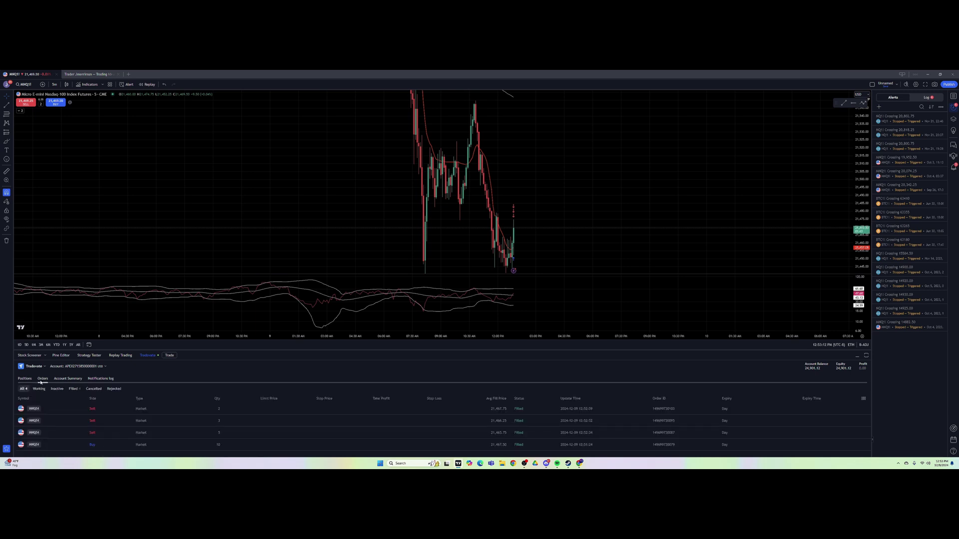
{"action": "left_click", "coordinate": [62, 381]}
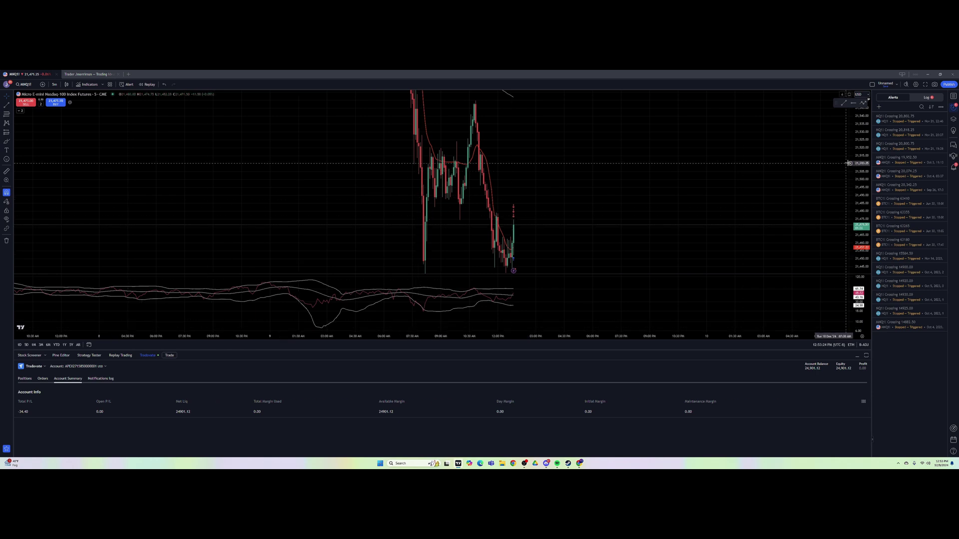
Buy 2 Micro E-mini Nasdaq-100 contracts at market
{"action": "left_click_drag", "start_coordinate": [859, 171], "coordinate": [860, 200]}
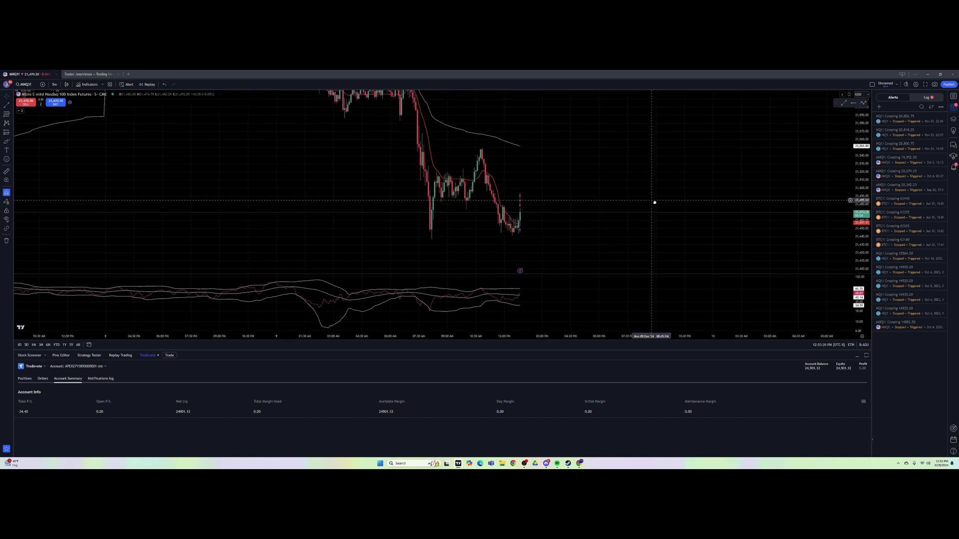
{"action": "left_click_drag", "start_coordinate": [653, 201], "coordinate": [618, 219]}
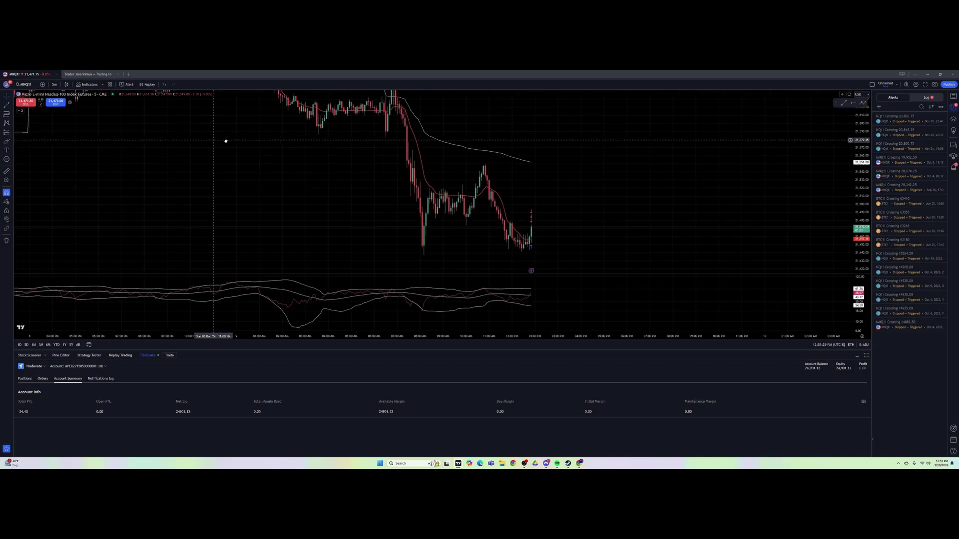
{"action": "left_click", "coordinate": [56, 103]}
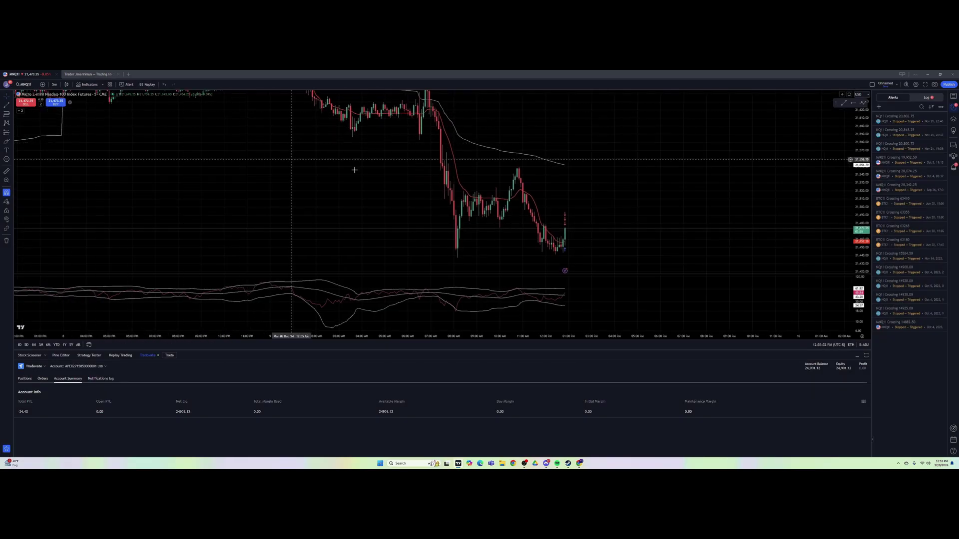
{"action": "left_click_drag", "start_coordinate": [787, 246], "coordinate": [697, 192]}
{"action": "scroll", "coordinate": [694, 195], "scroll_direction": "up", "scroll_amount": 1}
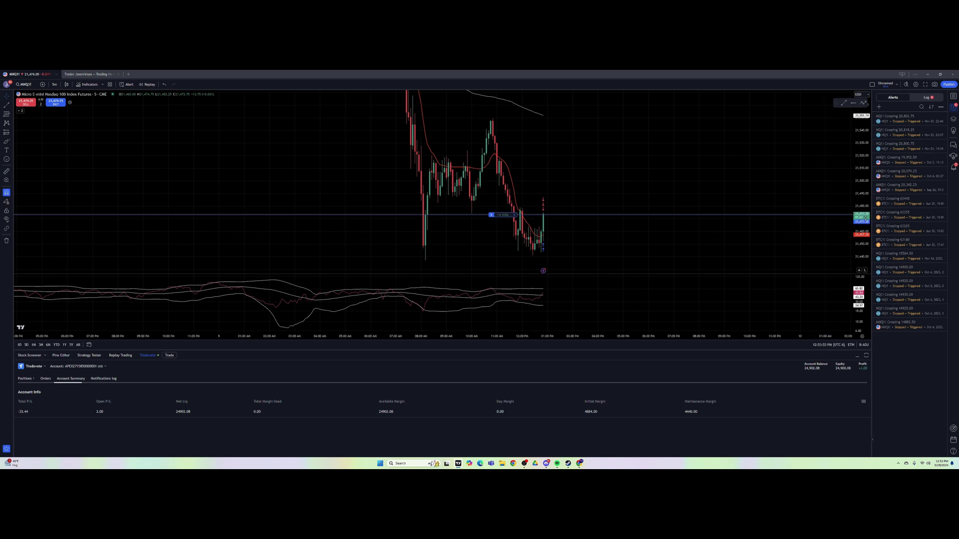
{"action": "scroll", "coordinate": [842, 220], "scroll_direction": "up", "scroll_amount": 2}
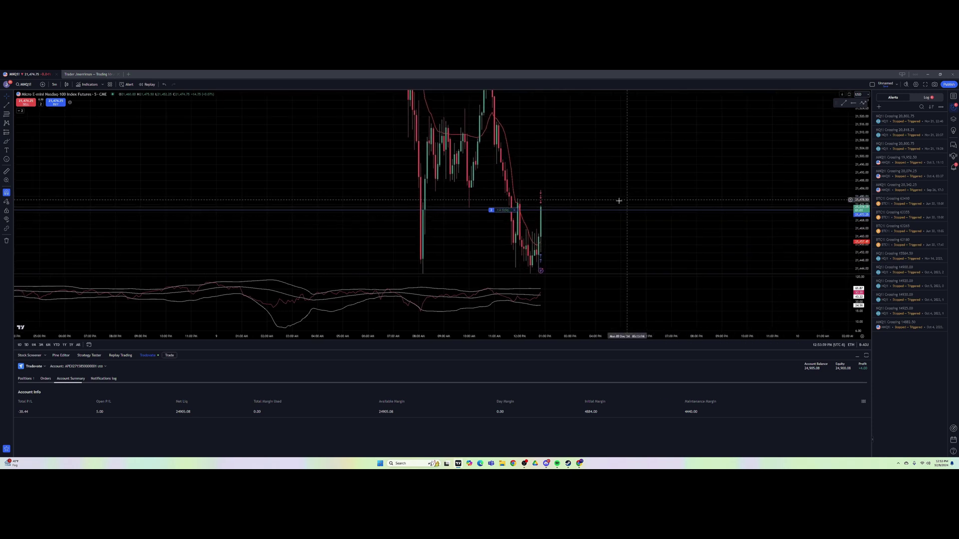
Examine the limit, stop and stop-limit order choices the chart offers at 21,460.00, below the current price
{"action": "right_click", "coordinate": [625, 236]}
{"action": "left_click", "coordinate": [624, 236]}
{"action": "right_click", "coordinate": [625, 236]}
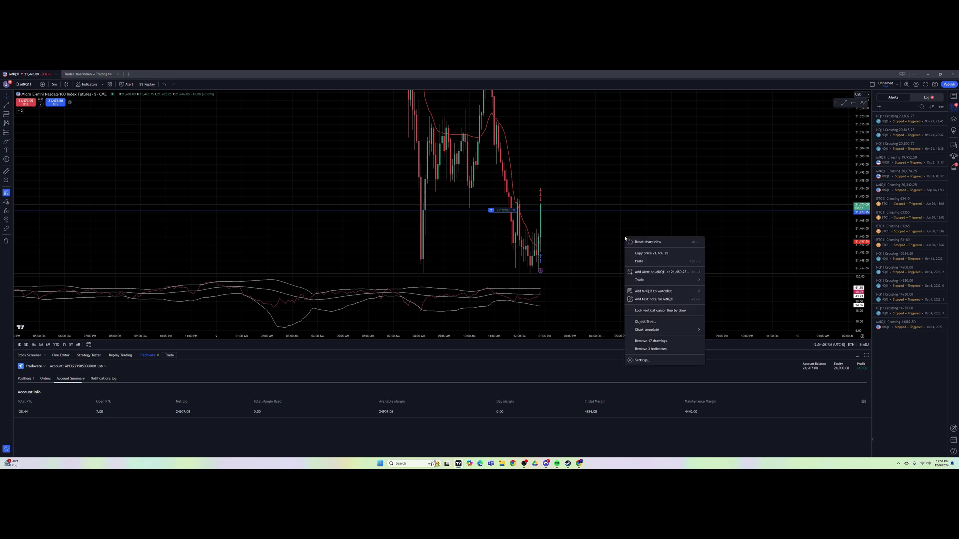
{"action": "left_click", "coordinate": [624, 237]}
{"action": "right_click", "coordinate": [624, 237]}
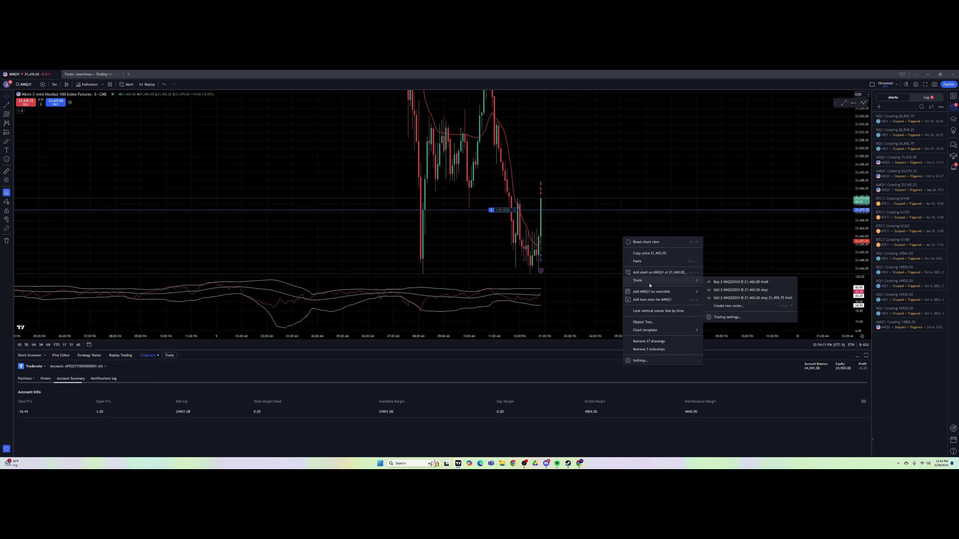
{"action": "mouse_move", "coordinate": [652, 280]}
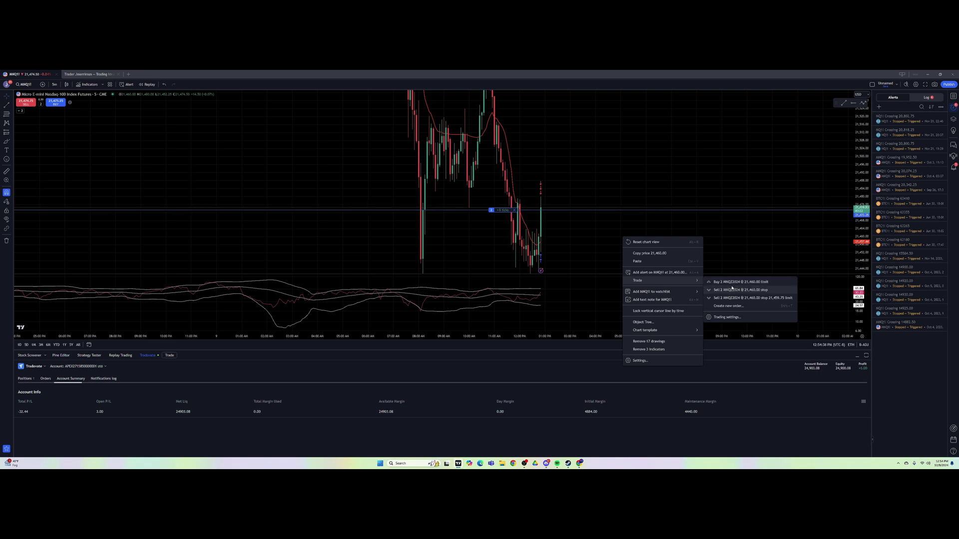
Set the order quantity to 5 and examine the chart's order choices at 21,475.25, above the current price
{"action": "left_click", "coordinate": [41, 103]}
{"action": "type", "text": "5"}
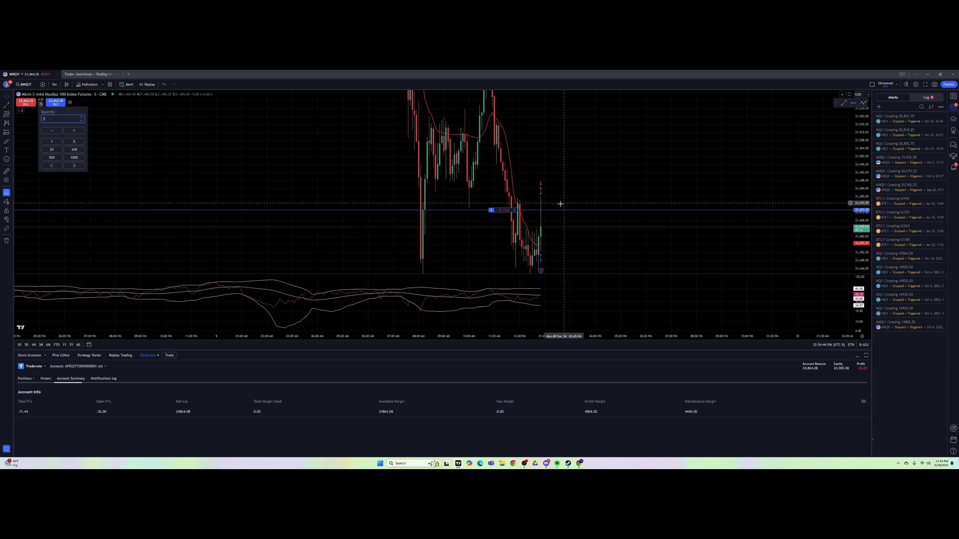
{"action": "right_click", "coordinate": [552, 208]}
{"action": "mouse_move", "coordinate": [580, 250]}
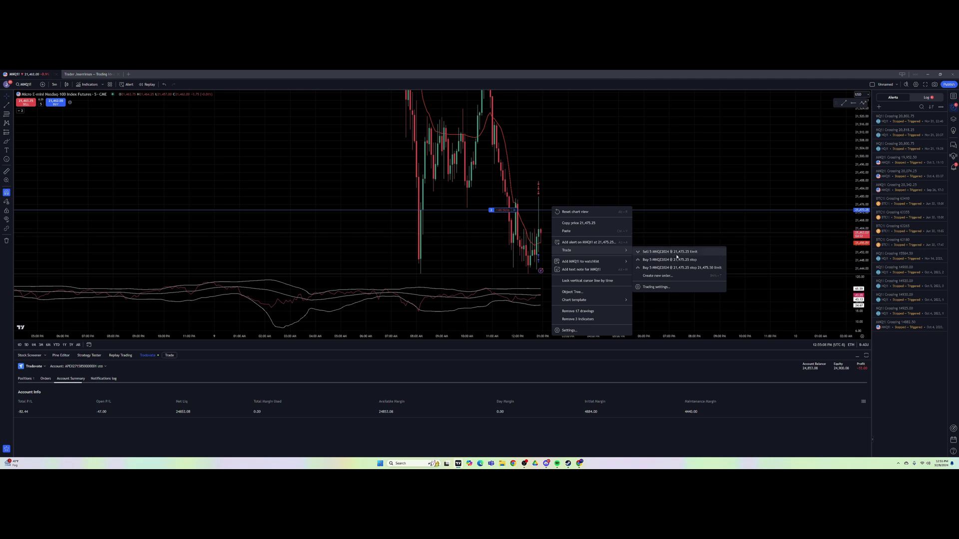
{"action": "left_click", "coordinate": [629, 222]}
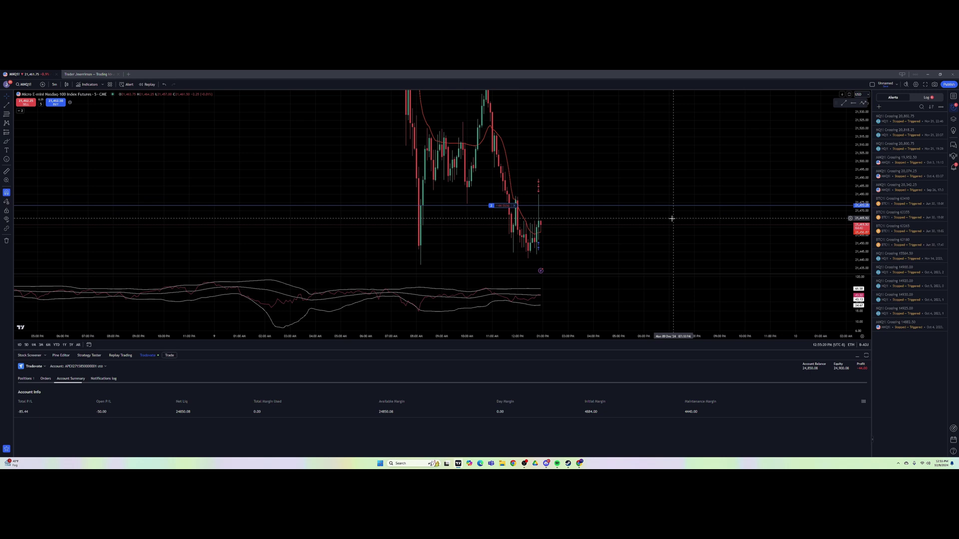
Compare the chart's trade options at the position's entry price with those at a price below the market
{"action": "right_click", "coordinate": [568, 205]}
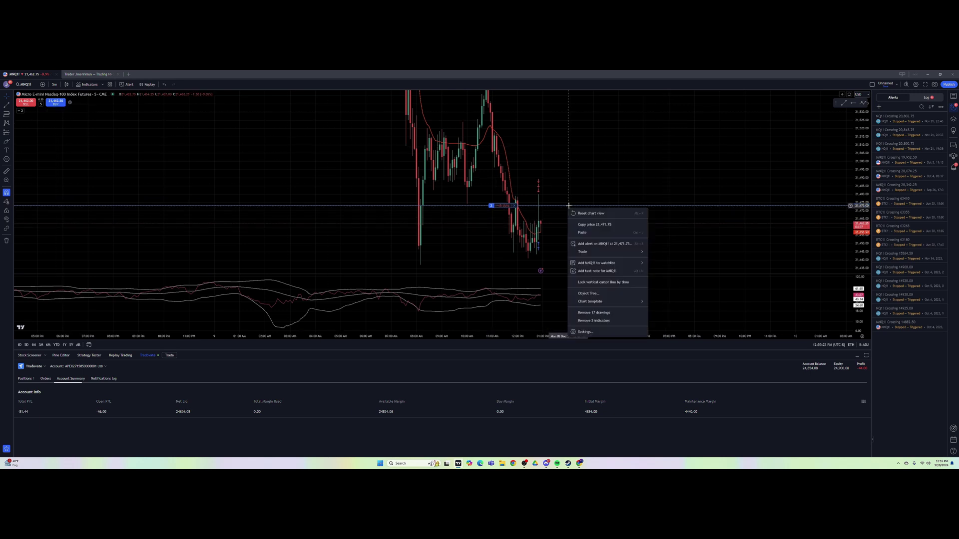
{"action": "left_click", "coordinate": [559, 224]}
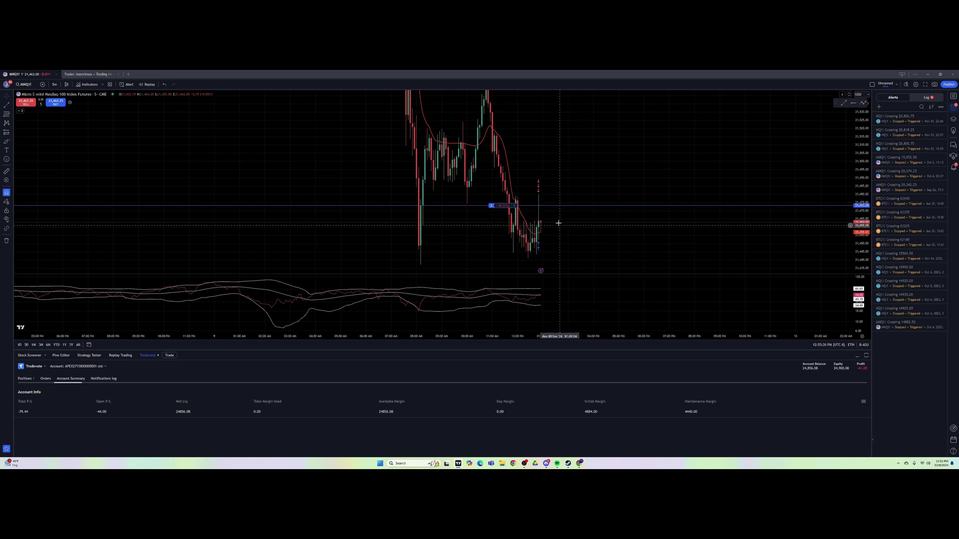
{"action": "right_click", "coordinate": [603, 258]}
{"action": "left_click", "coordinate": [600, 259]}
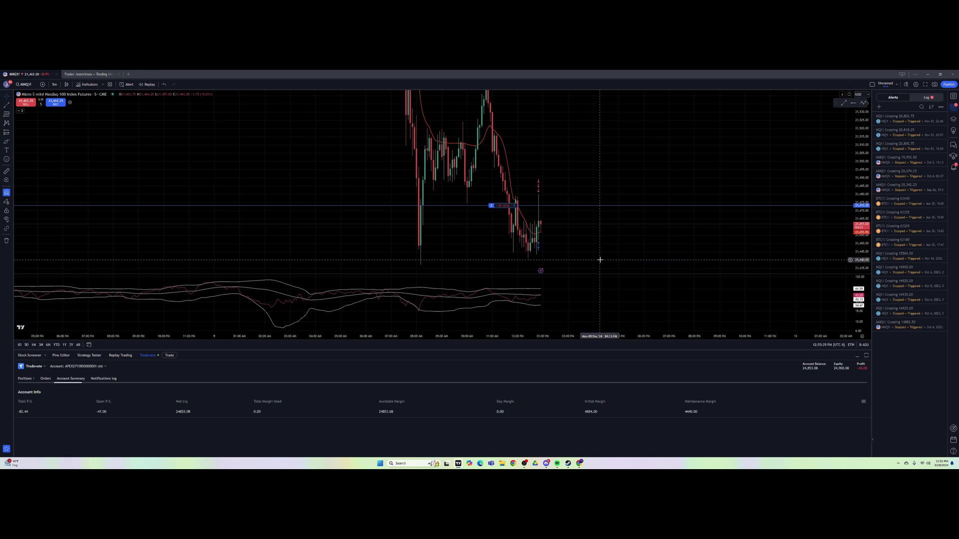
{"action": "right_click", "coordinate": [600, 259]}
{"action": "mouse_move", "coordinate": [639, 306]}
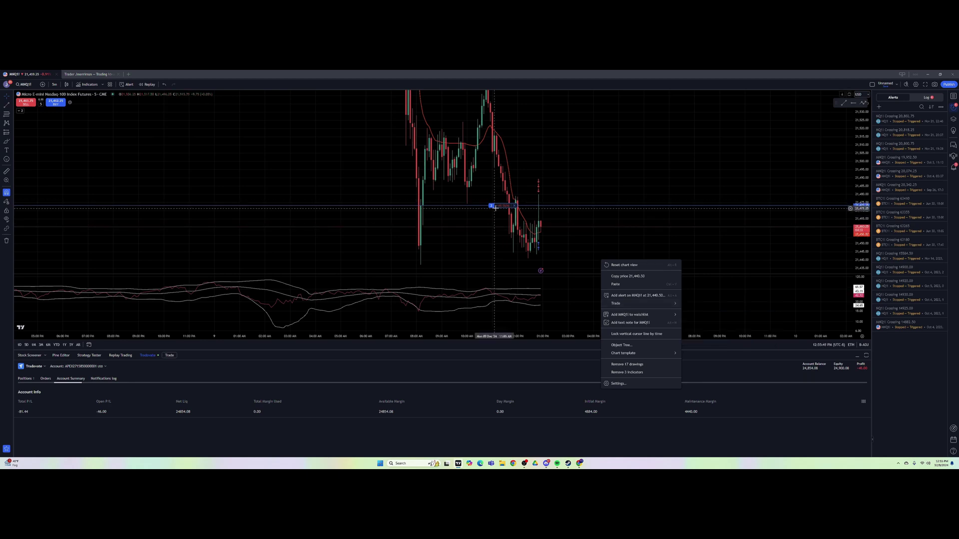
{"action": "left_click", "coordinate": [342, 186]}
Set the order quantity to 2 and place a sell stop order for 2 MNQZ2024 contracts at 21,440.75
{"action": "left_click", "coordinate": [41, 104]}
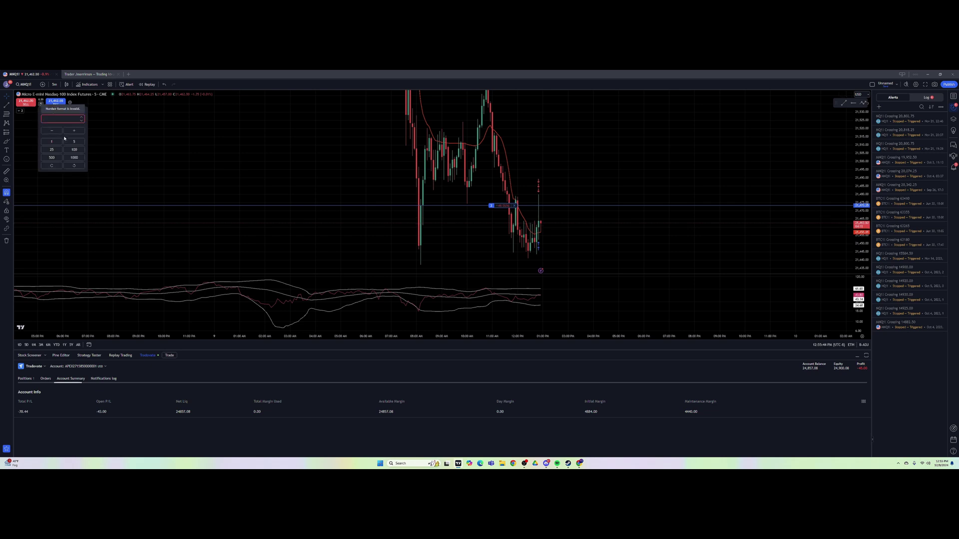
{"action": "type", "text": "2"}
{"action": "left_click", "coordinate": [554, 244]}
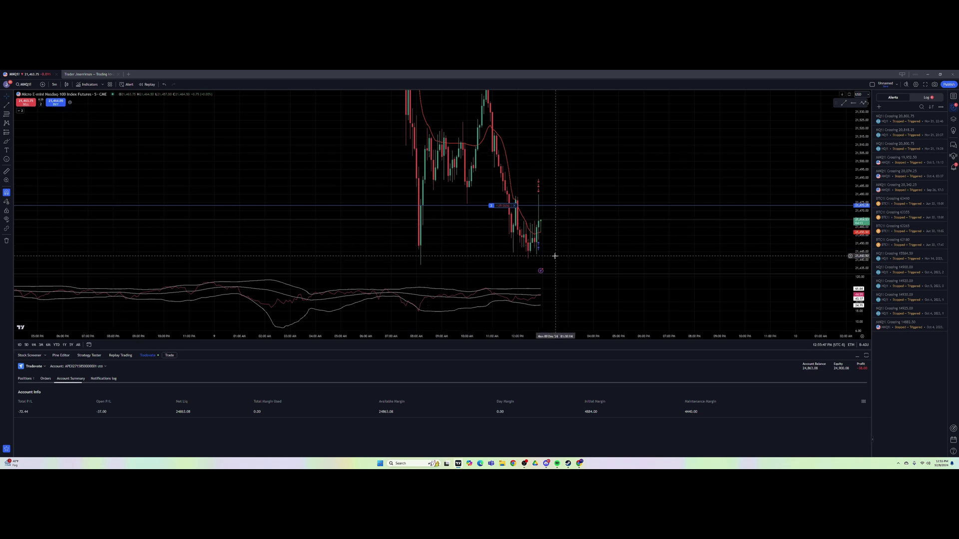
{"action": "right_click", "coordinate": [554, 256]}
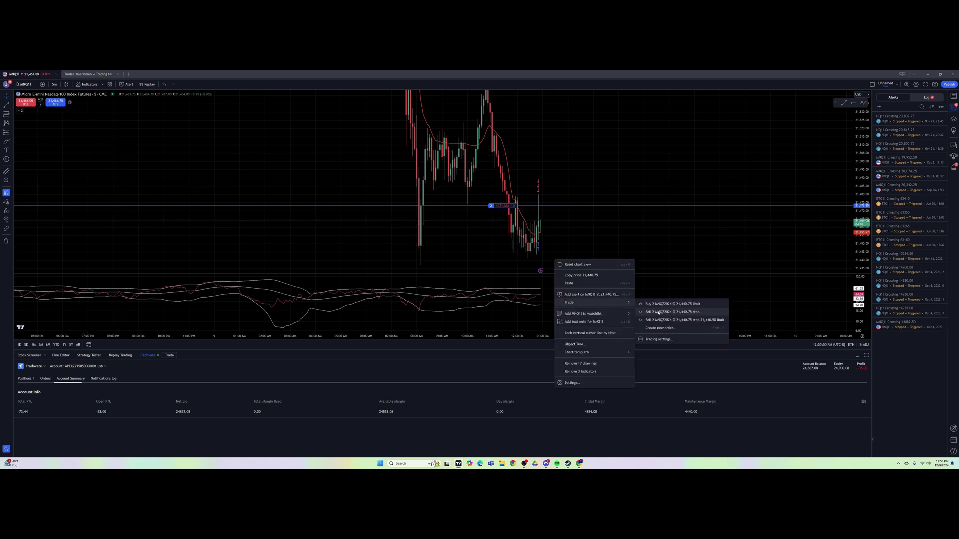
{"action": "left_click", "coordinate": [658, 313]}
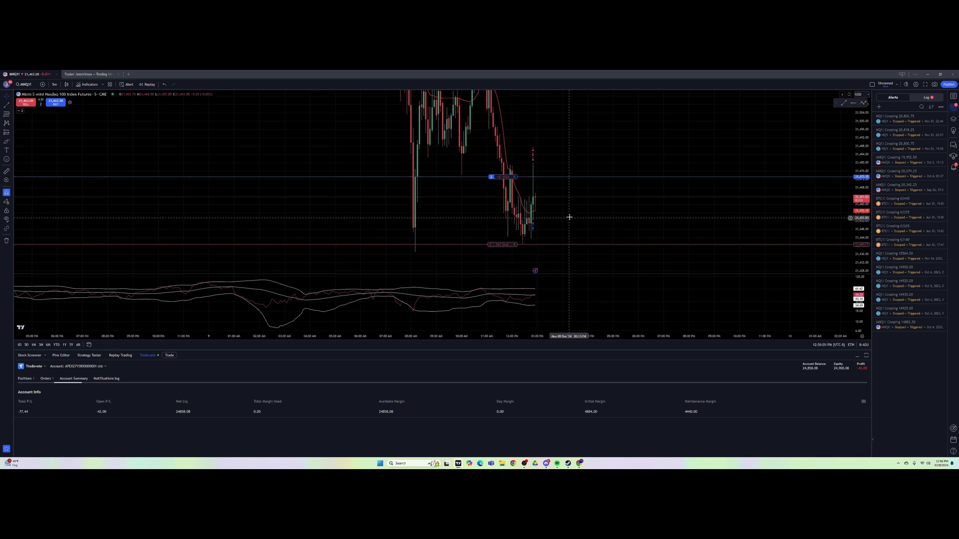
Place a sell limit order for 2 MNQZ2024 contracts at 21,474.75 as the profit target
{"action": "left_click_drag", "start_coordinate": [569, 216], "coordinate": [578, 199]}
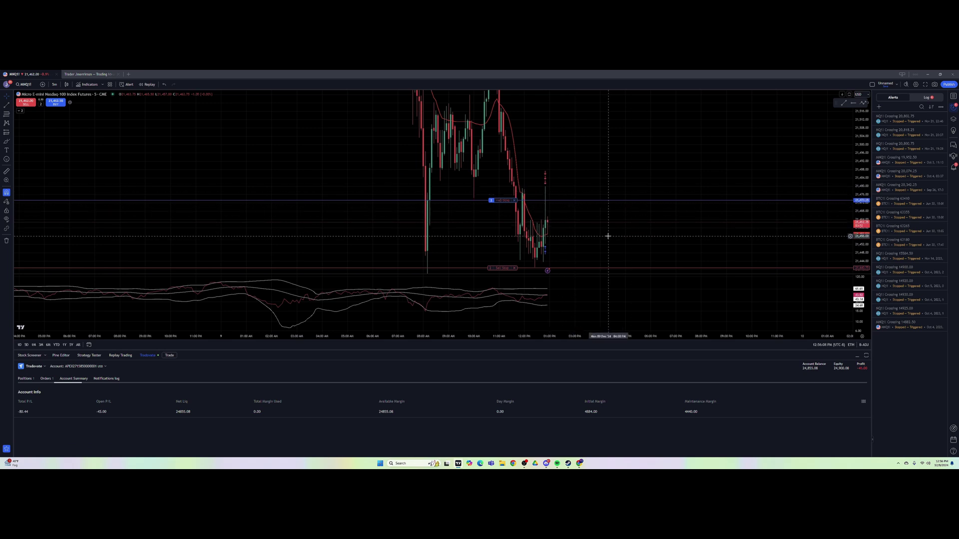
{"action": "right_click", "coordinate": [595, 197]}
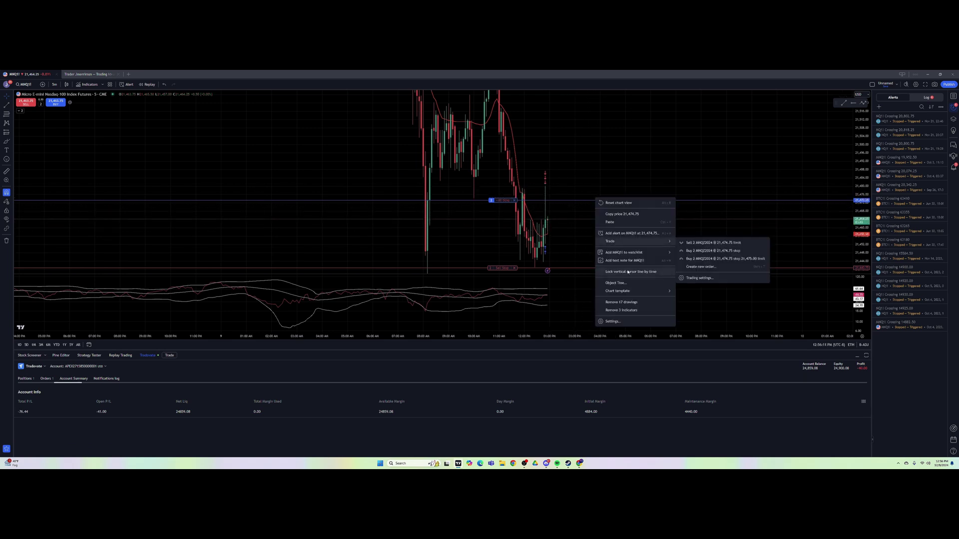
{"action": "mouse_move", "coordinate": [649, 241]}
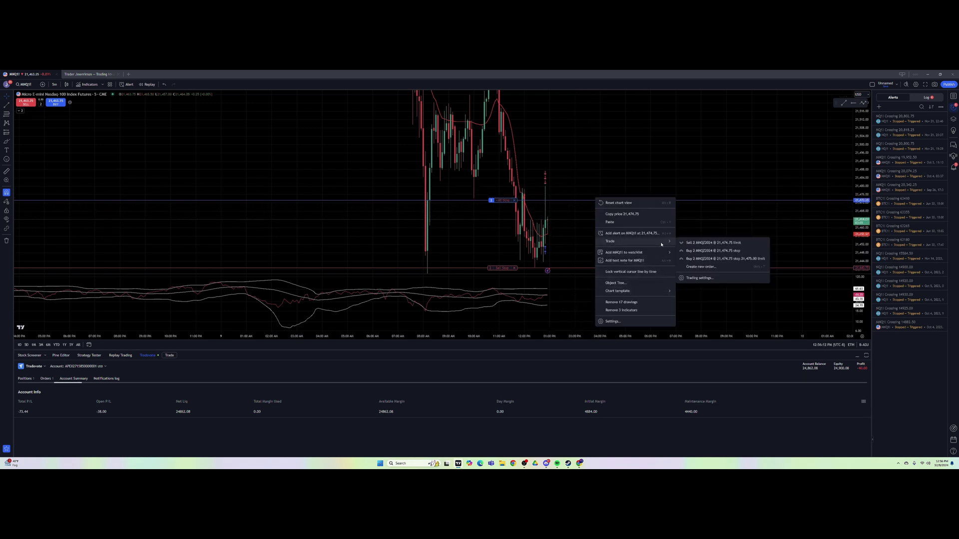
{"action": "left_click", "coordinate": [697, 243]}
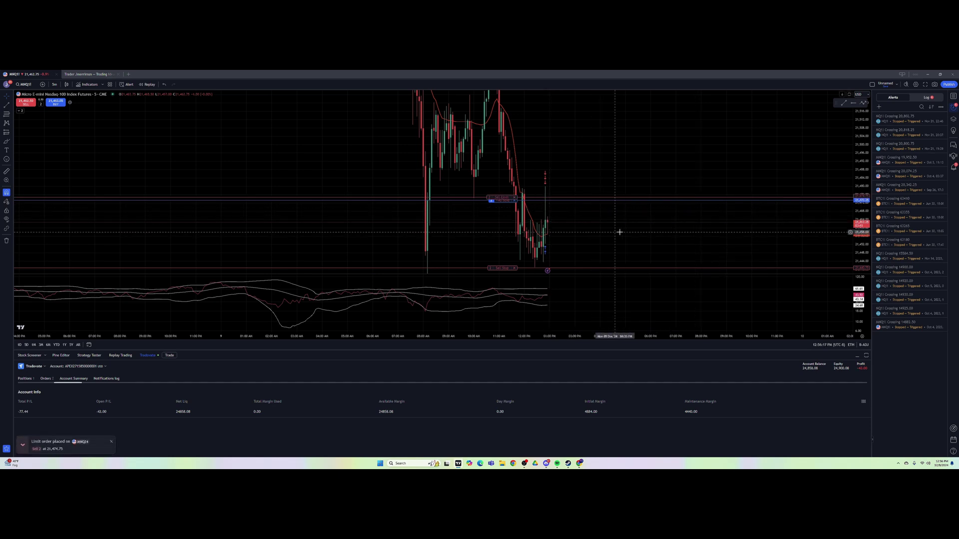
{"action": "left_click_drag", "start_coordinate": [619, 232], "coordinate": [581, 188]}
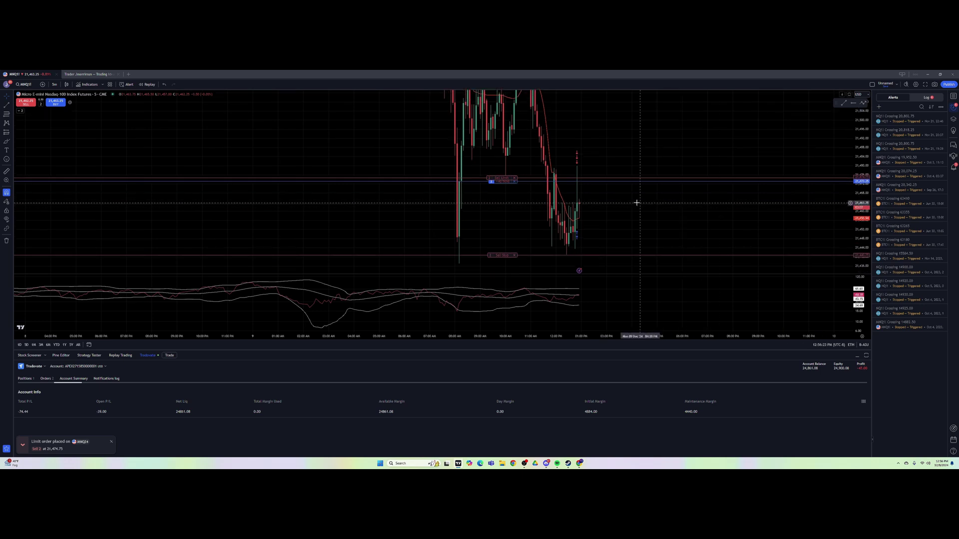
{"action": "scroll", "coordinate": [592, 206], "scroll_direction": "up", "scroll_amount": 1}
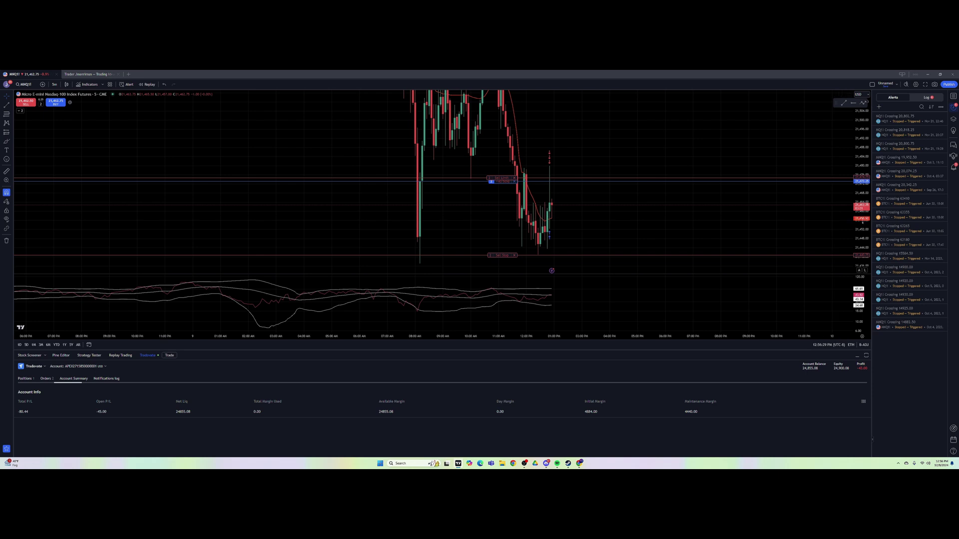
{"action": "scroll", "coordinate": [783, 210], "scroll_direction": "left", "scroll_amount": 3}
{"action": "scroll", "coordinate": [833, 192], "scroll_direction": "left", "scroll_amount": 1}
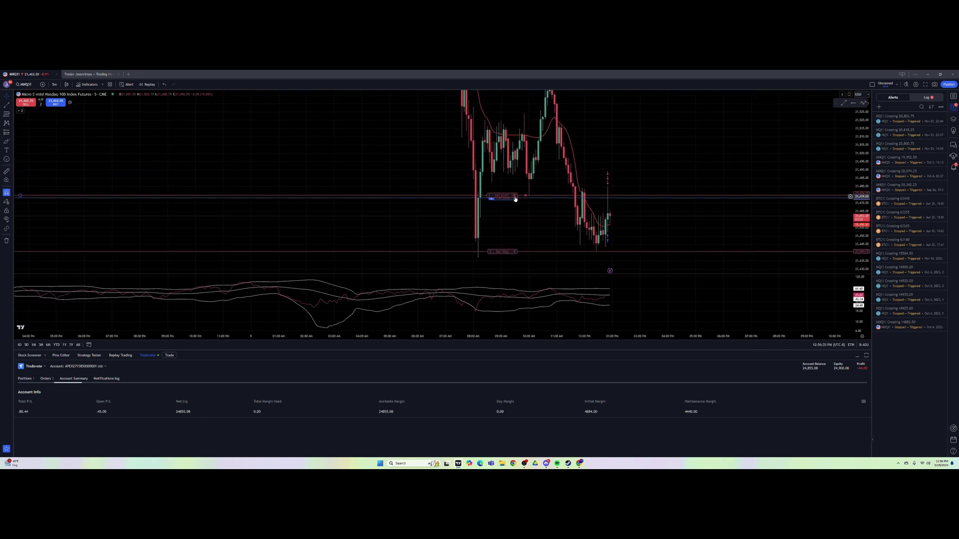
Cancel the sell limit order at 21,474.75 and the sell stop order at 21,440.75, and close the open MNQZ2024 position at market
{"action": "left_click", "coordinate": [514, 196]}
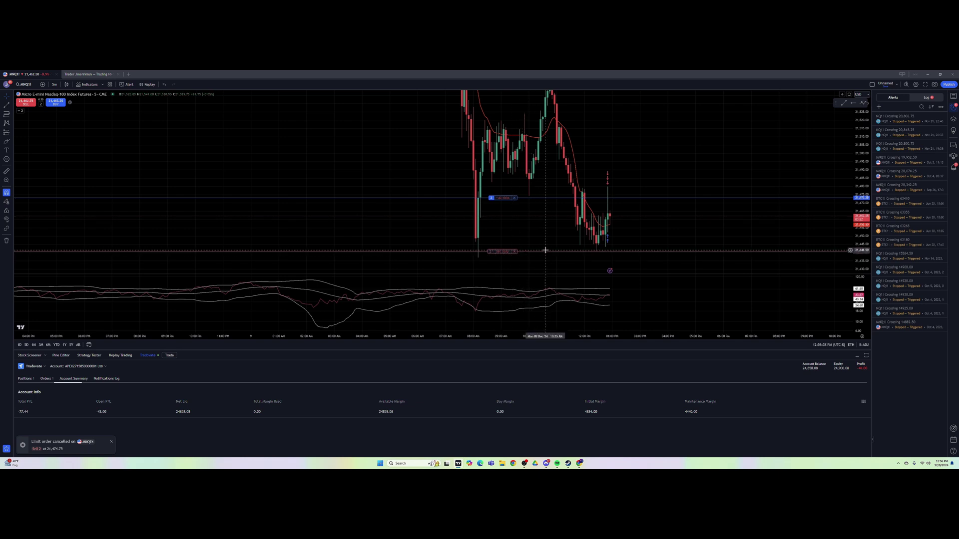
{"action": "left_click", "coordinate": [514, 251]}
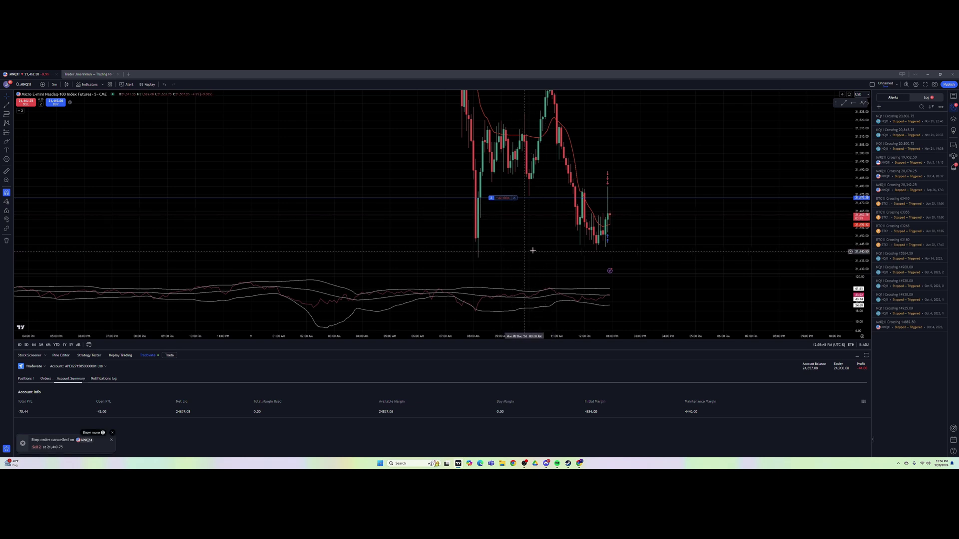
{"action": "scroll", "coordinate": [607, 242], "scroll_direction": "up", "scroll_amount": 2}
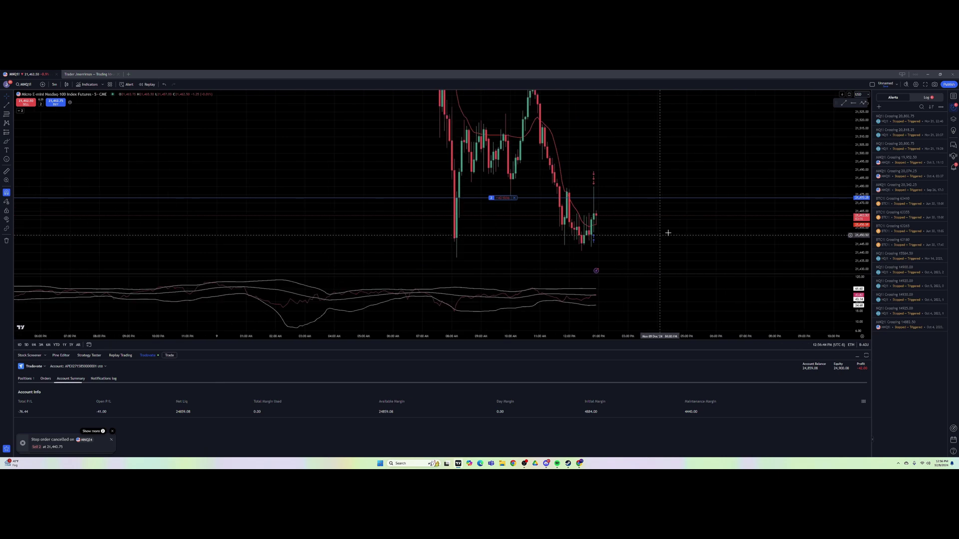
{"action": "left_click", "coordinate": [515, 202]}
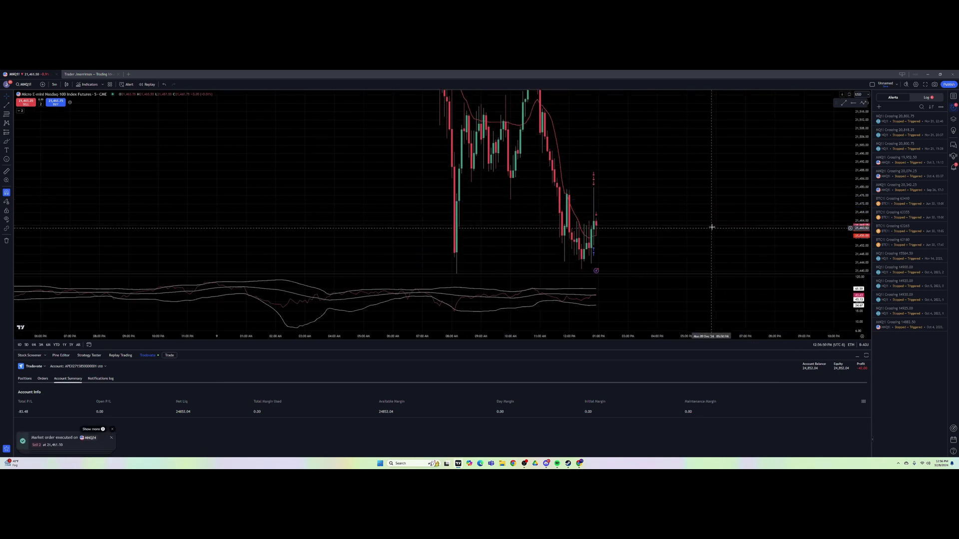
Draw a trend line from the overnight peak past the lower high before the sell-off, extending it beyond the latest candles
{"action": "left_click_drag", "start_coordinate": [855, 212], "coordinate": [857, 235]}
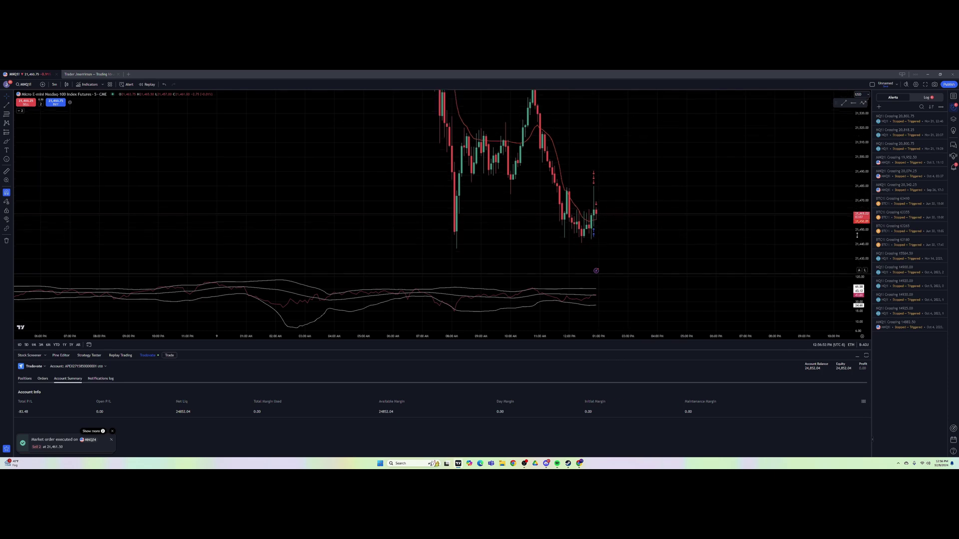
{"action": "scroll", "coordinate": [655, 231], "scroll_direction": "up", "scroll_amount": 2}
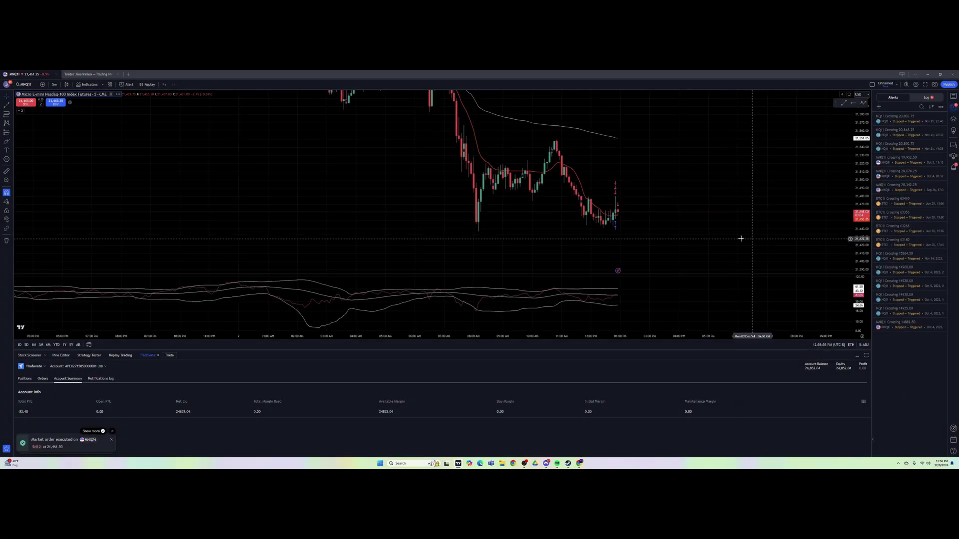
{"action": "scroll", "coordinate": [741, 238], "scroll_direction": "left", "scroll_amount": 2}
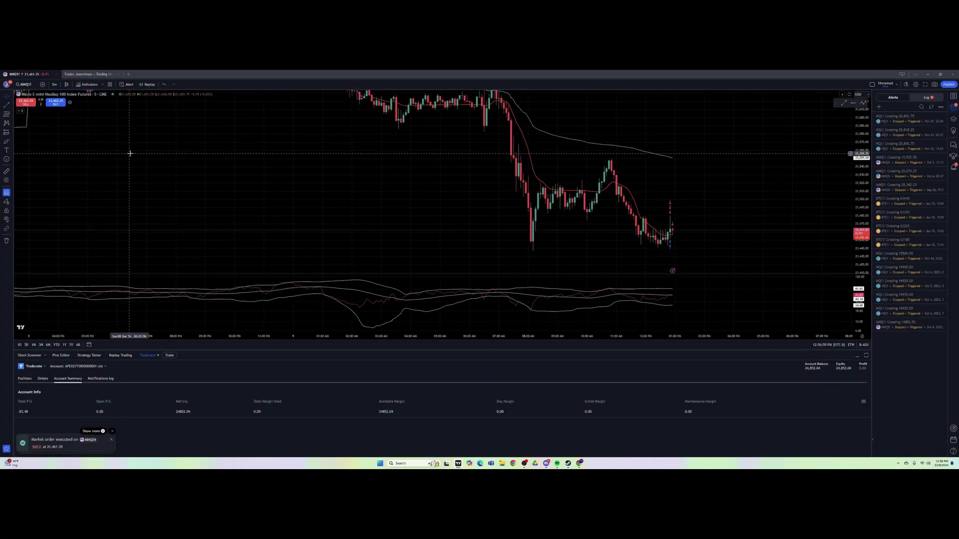
{"action": "scroll", "coordinate": [295, 207], "scroll_direction": "down", "scroll_amount": 3}
{"action": "scroll", "coordinate": [541, 208], "scroll_direction": "down", "scroll_amount": 1}
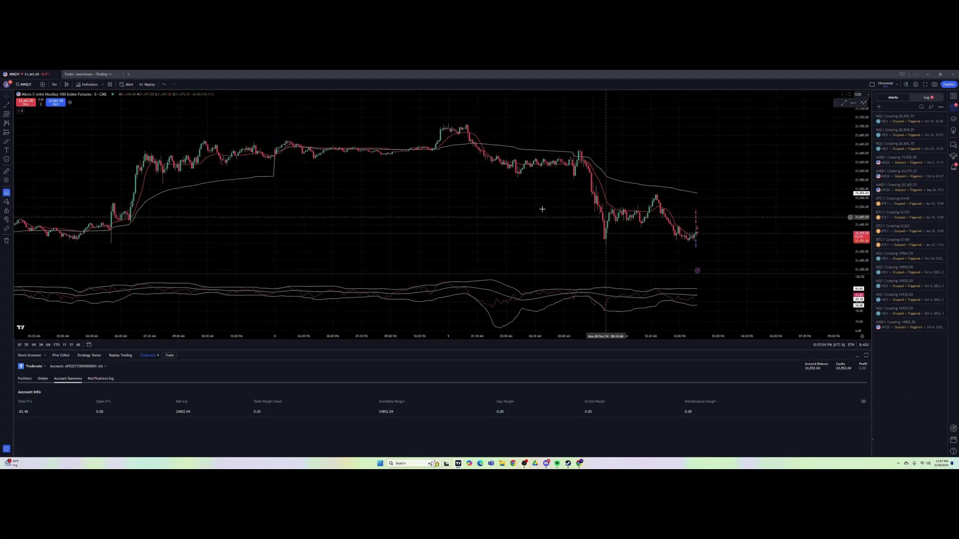
{"action": "left_click", "coordinate": [6, 106]}
{"action": "left_click", "coordinate": [467, 124]}
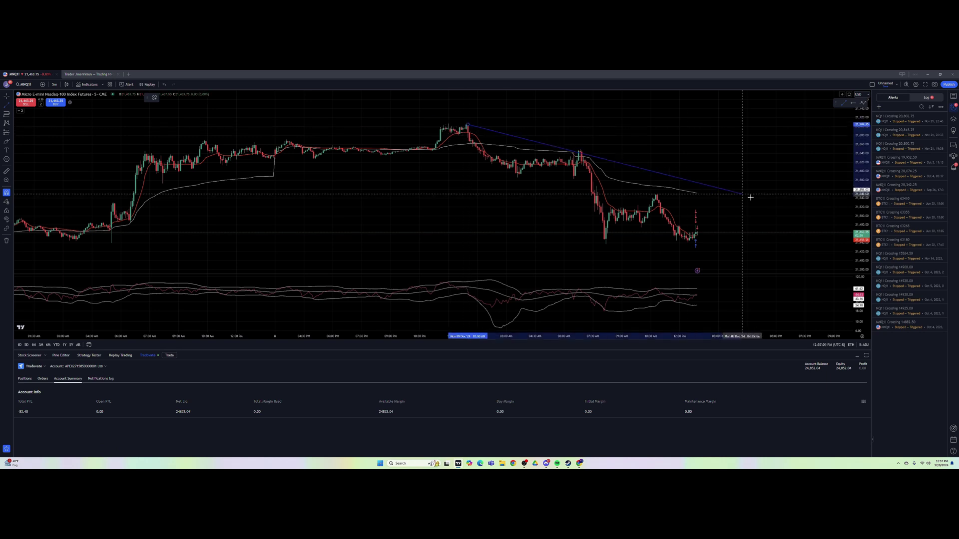
{"action": "left_click", "coordinate": [792, 200]}
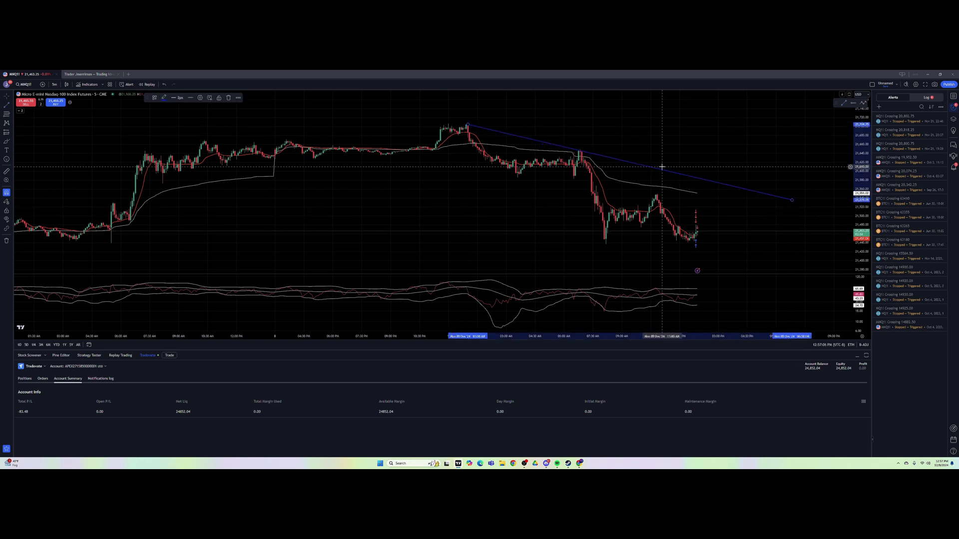
{"action": "left_click", "coordinate": [12, 108]}
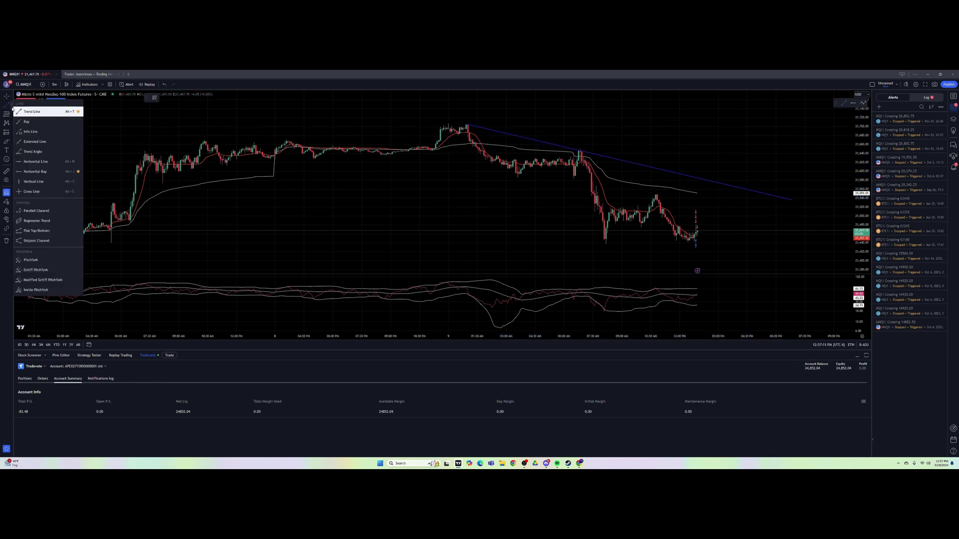
{"action": "left_click", "coordinate": [7, 107]}
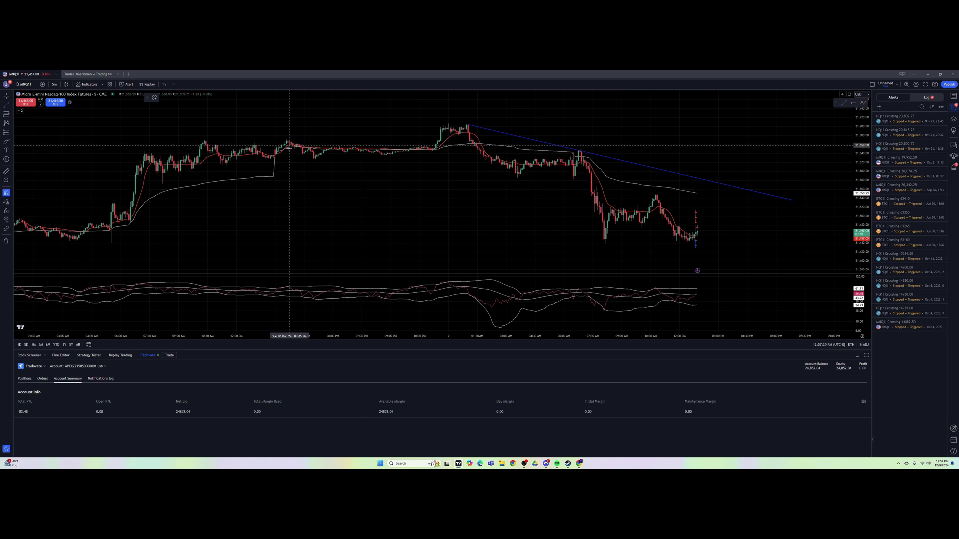
{"action": "left_click", "coordinate": [468, 124]}
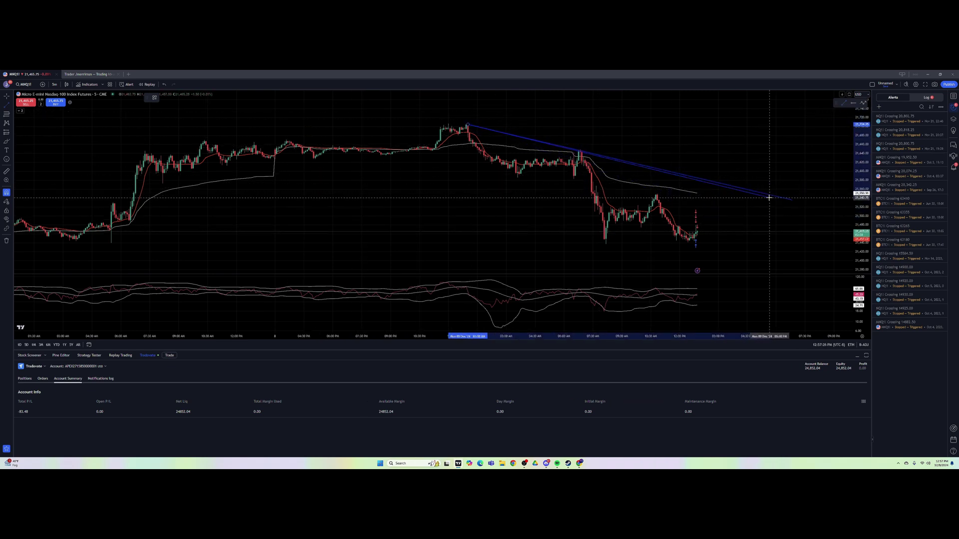
{"action": "key", "text": "Escape"}
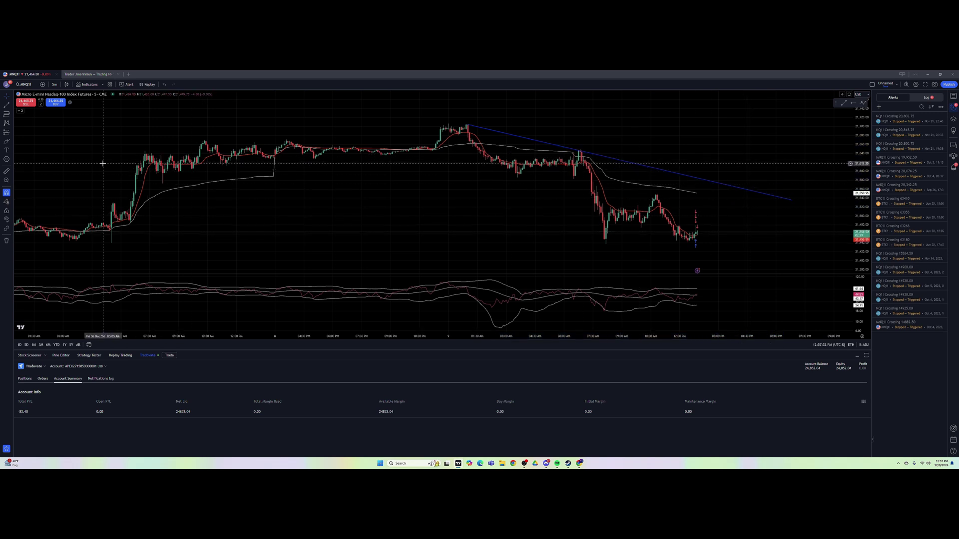
Add a horizontal ray starting at the lower high just before the sell-off
{"action": "left_click", "coordinate": [11, 108]}
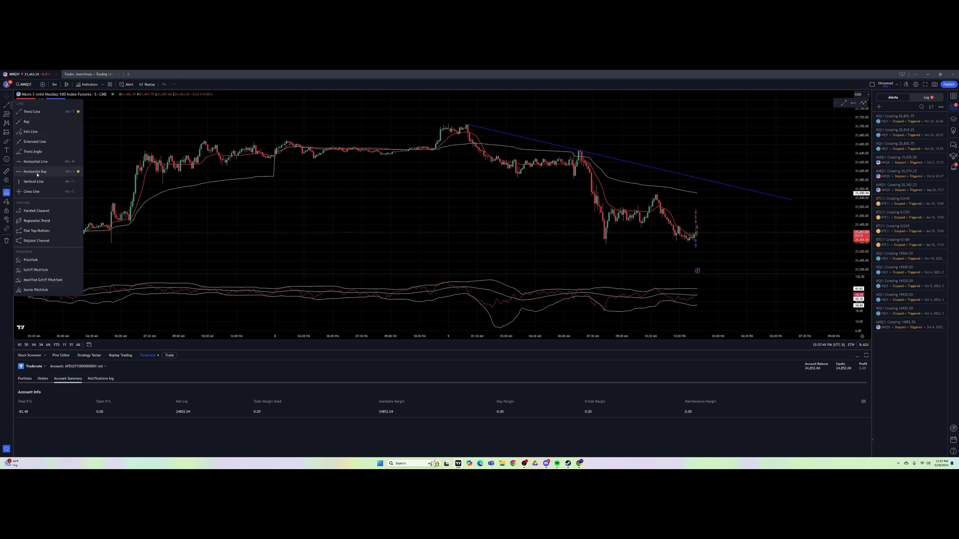
{"action": "left_click", "coordinate": [37, 174]}
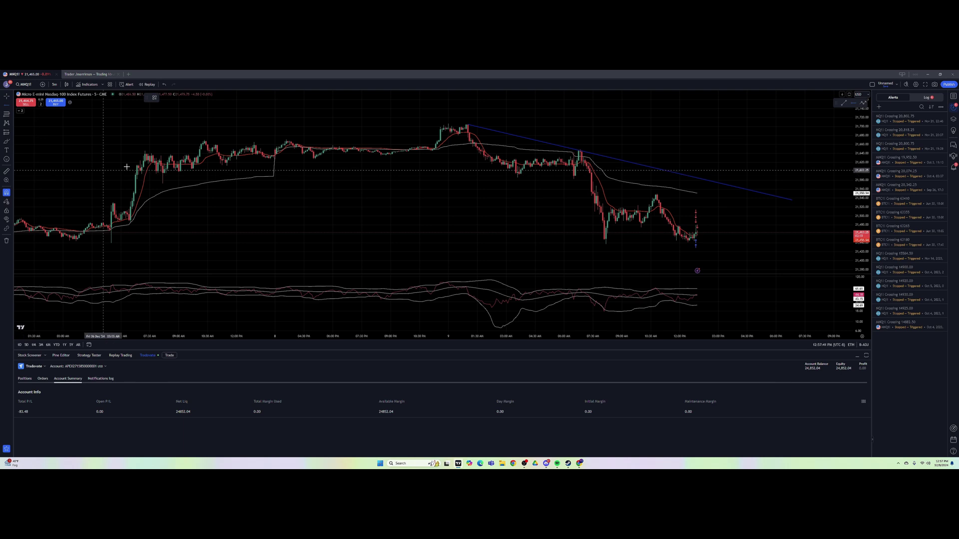
{"action": "left_click", "coordinate": [579, 149]}
{"action": "left_click_drag", "start_coordinate": [609, 136], "coordinate": [527, 188]}
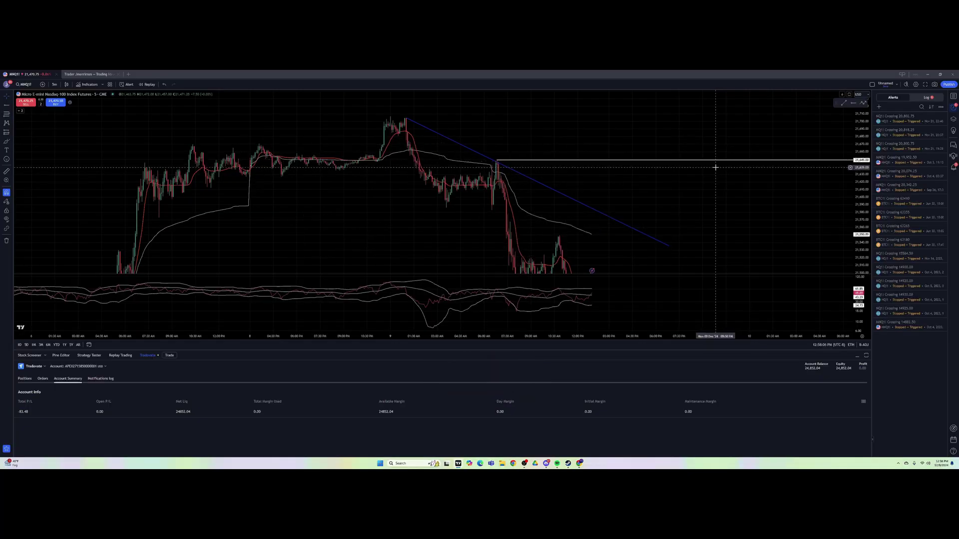
{"action": "scroll", "coordinate": [704, 173], "scroll_direction": "down", "scroll_amount": 5}
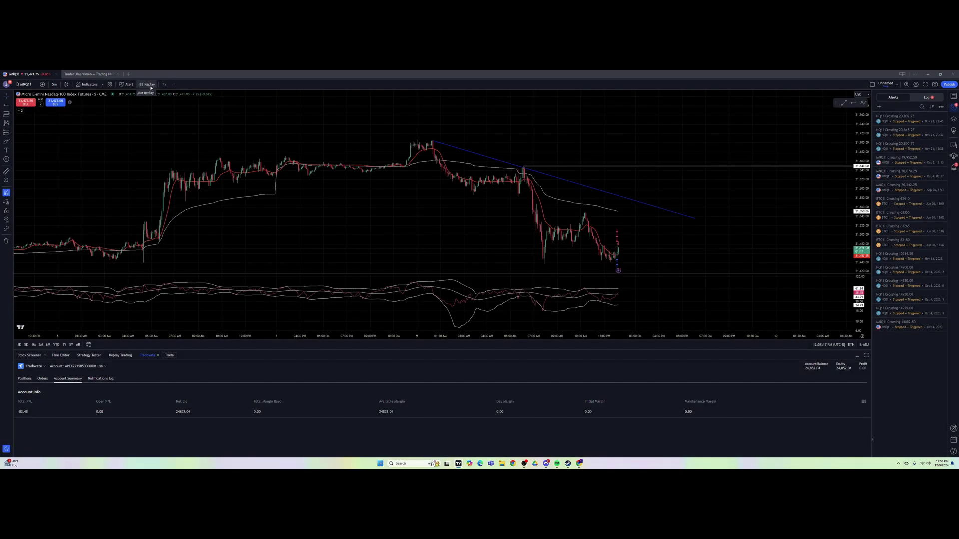
Start Bar Replay from a bar just before the horizontal ray's starting high and view the available replay speeds
{"action": "left_click", "coordinate": [150, 86]}
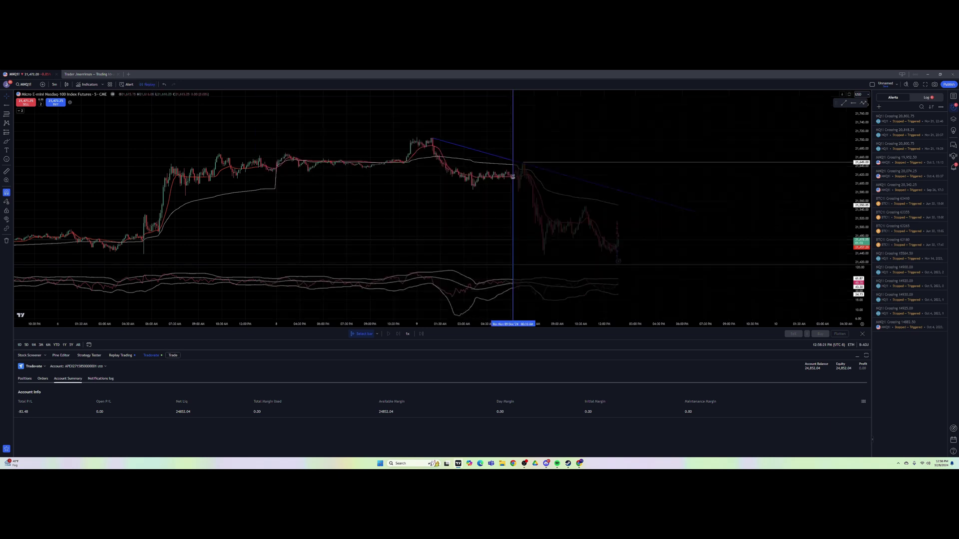
{"action": "left_click", "coordinate": [522, 173]}
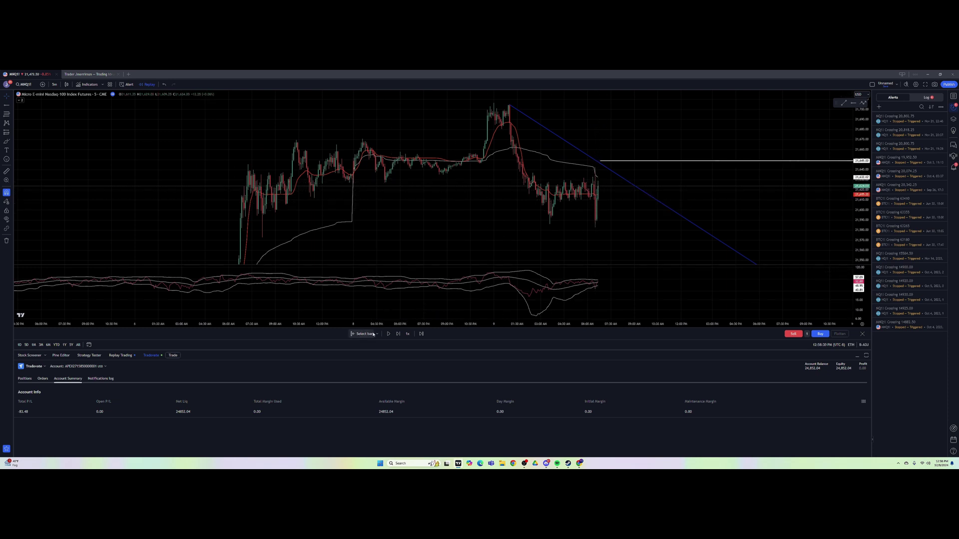
{"action": "left_click", "coordinate": [407, 334]}
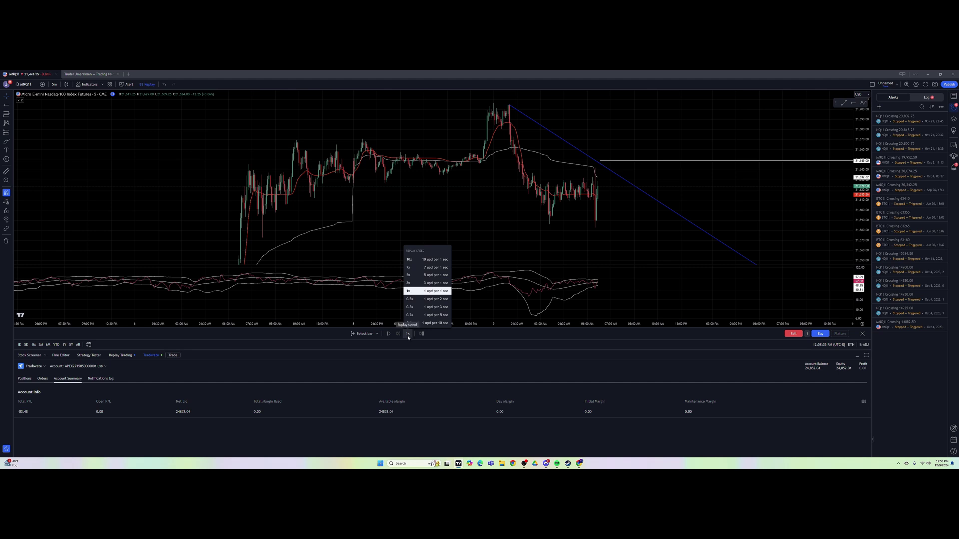
{"action": "left_click", "coordinate": [408, 335]}
Move the replay start back to the peak where the trend line begins and play the candles forward
{"action": "left_click", "coordinate": [367, 334]}
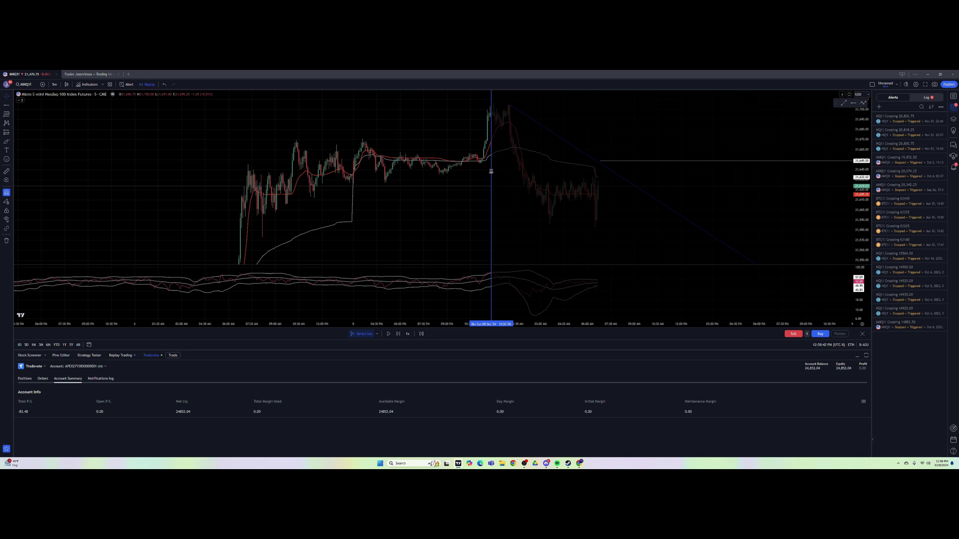
{"action": "left_click", "coordinate": [507, 173]}
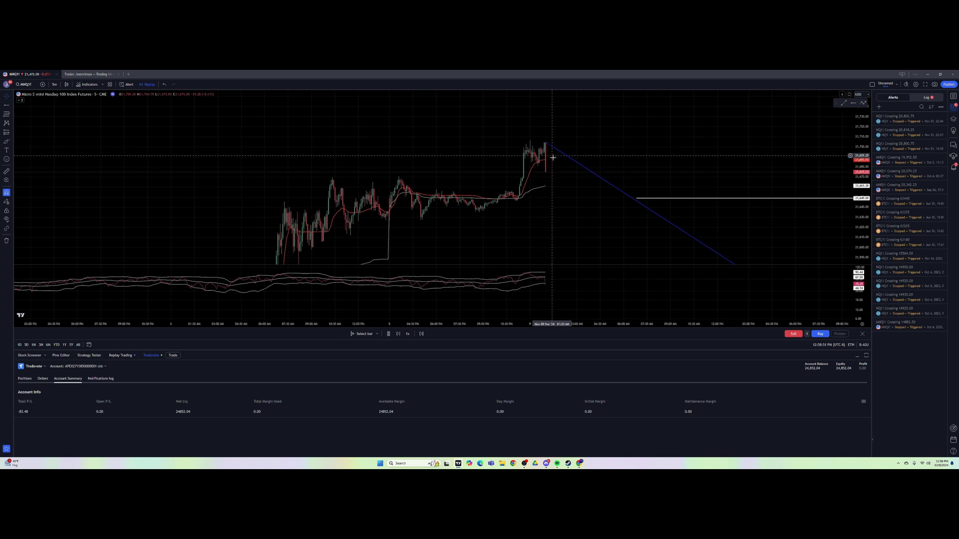
{"action": "left_click", "coordinate": [408, 335]}
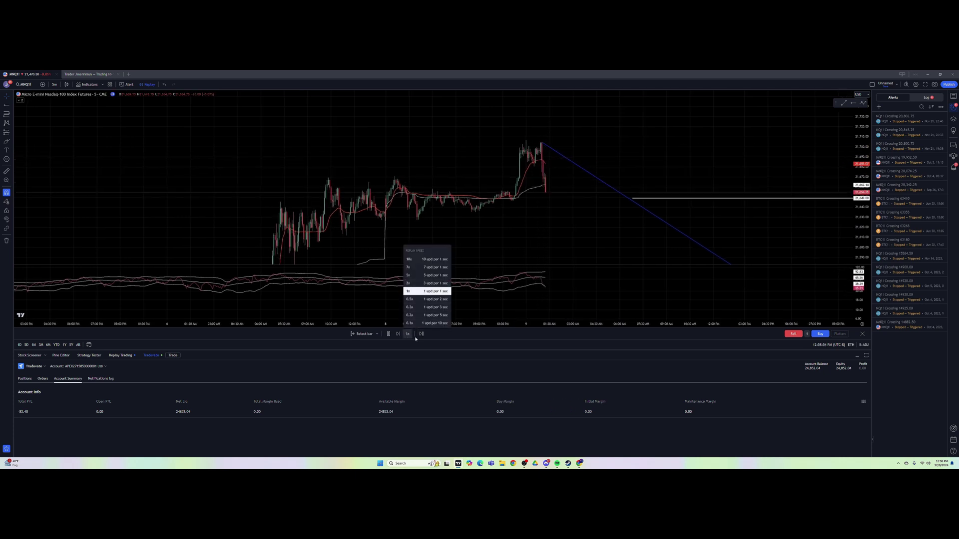
{"action": "left_click", "coordinate": [408, 334]}
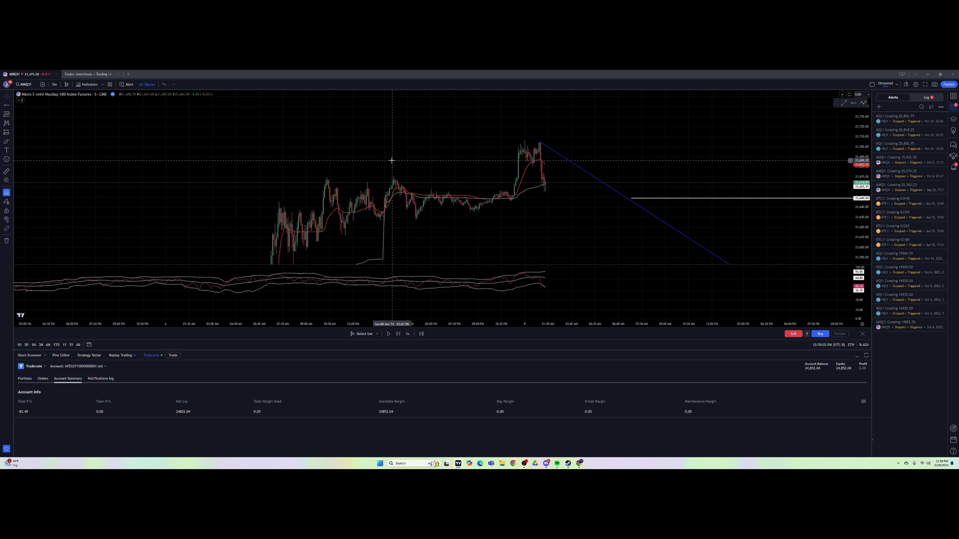
{"action": "left_click_drag", "start_coordinate": [855, 165], "coordinate": [851, 185]}
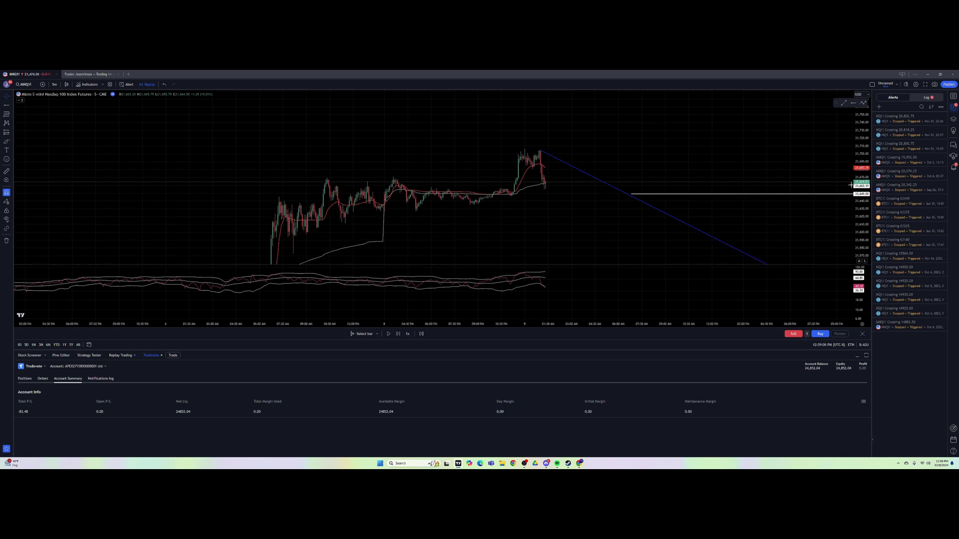
{"action": "scroll", "coordinate": [593, 192], "scroll_direction": "up", "scroll_amount": 1}
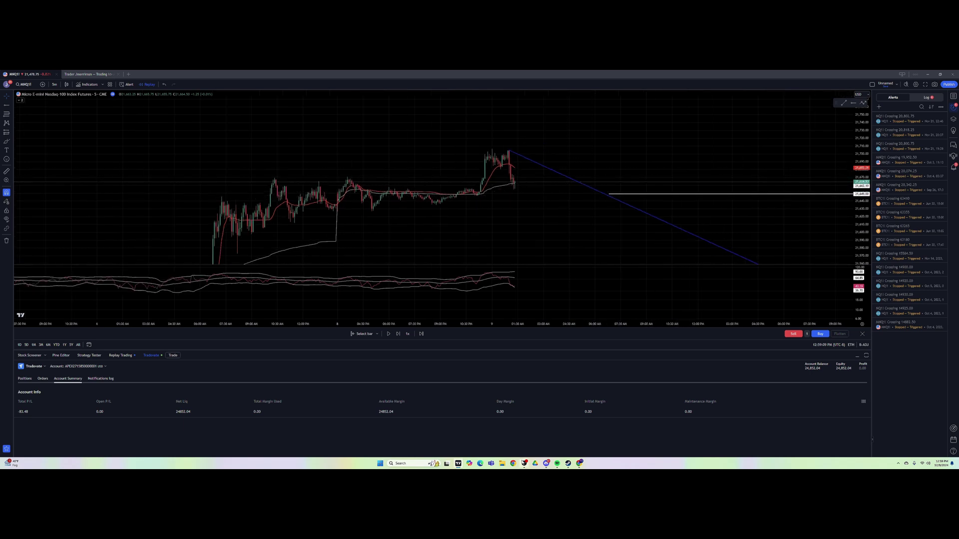
{"action": "left_click", "coordinate": [524, 464]}
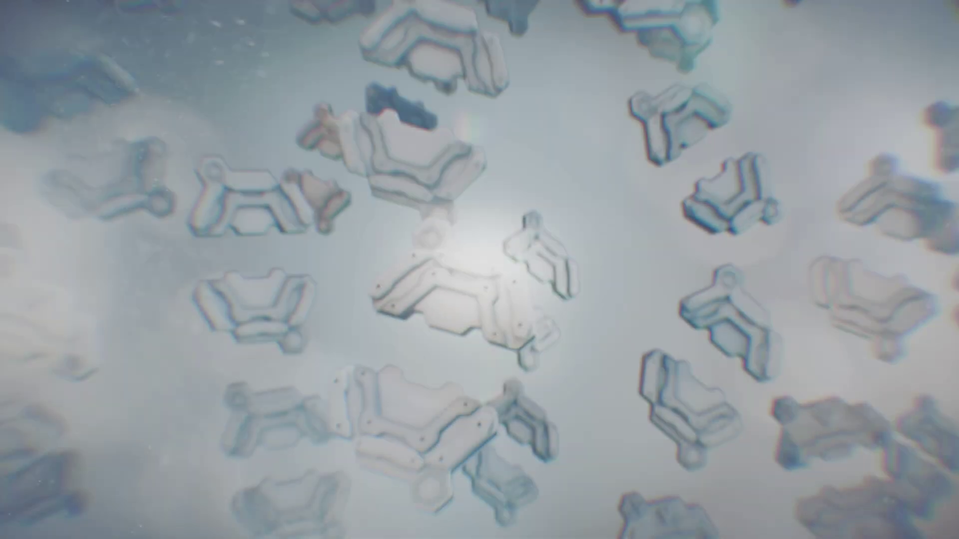